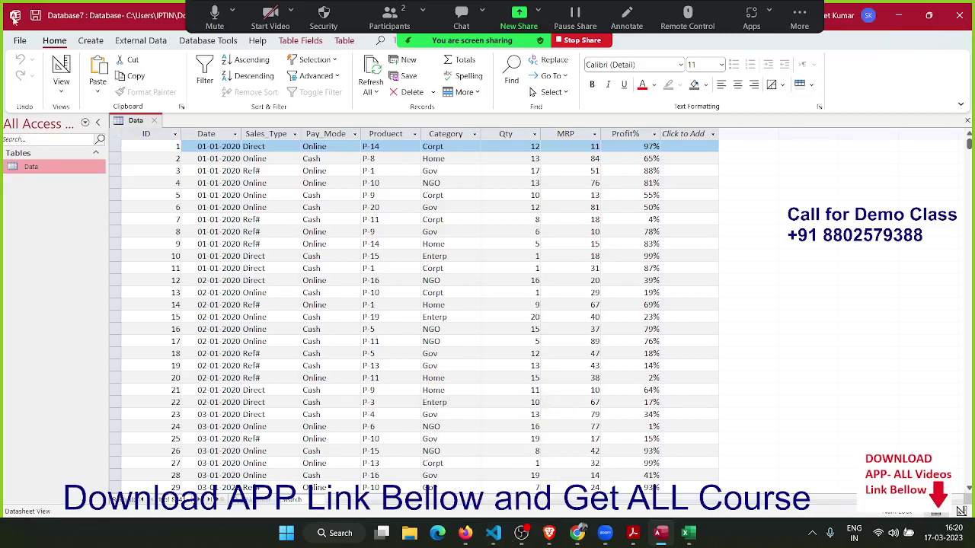
# - Create a new query in Design View, hide the Property Sheet, and add the Data table
pyautogui.click(90, 40)
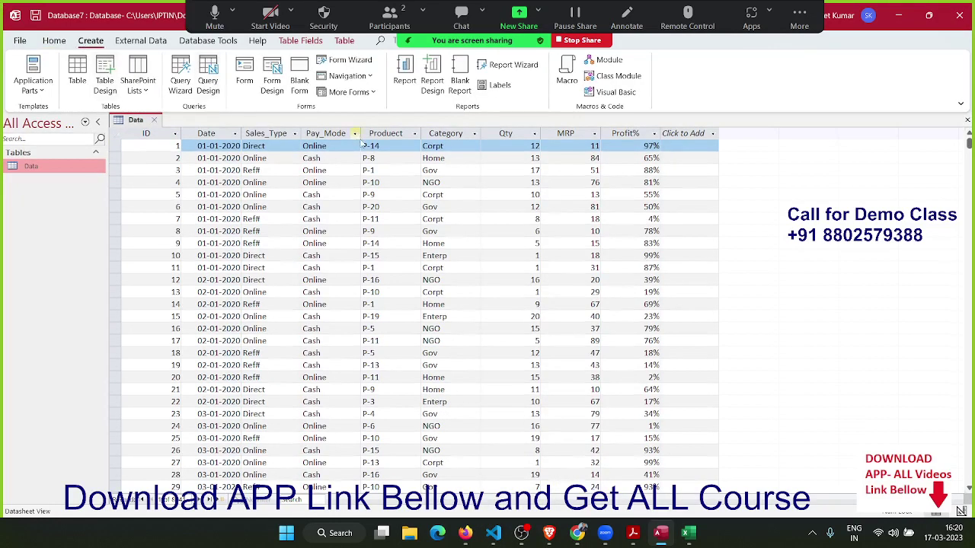
pyautogui.click(209, 90)
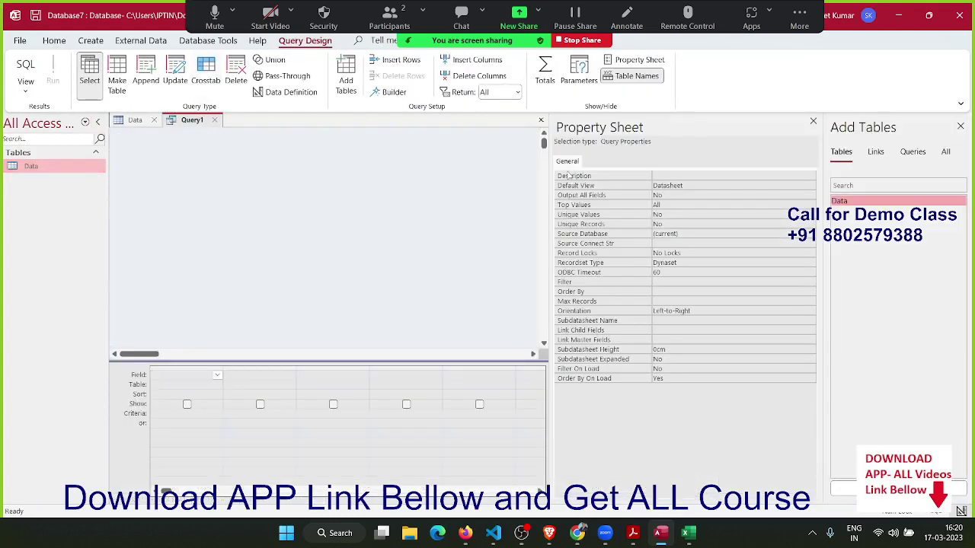
pyautogui.click(813, 122)
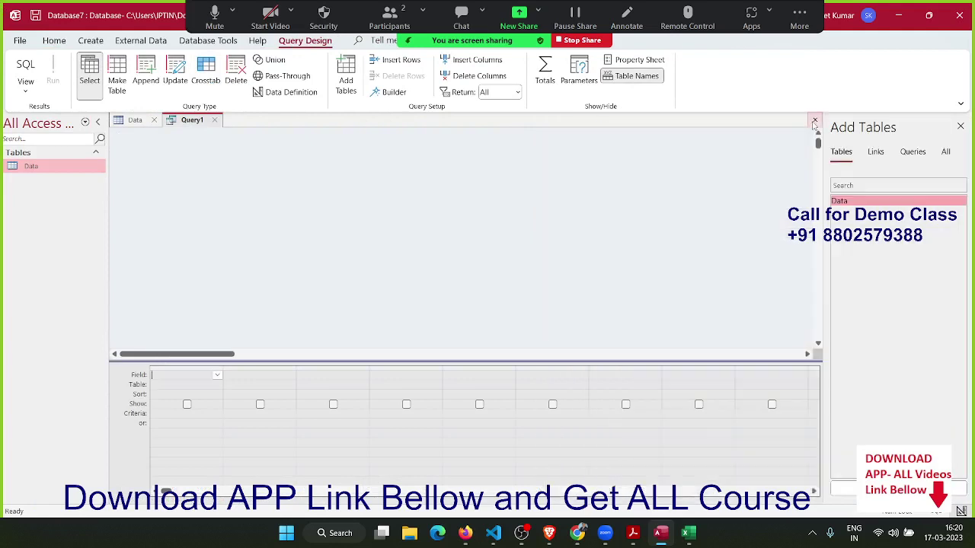
pyautogui.moveTo(886, 204); pyautogui.dragTo(169, 147)
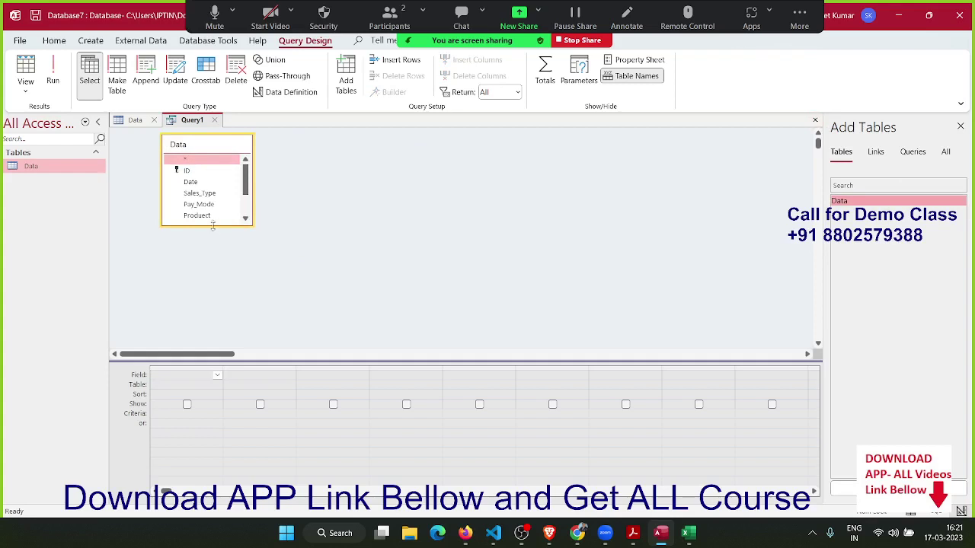
# - Expand the Data field list and remove the Data.* column from the grid
pyautogui.moveTo(212, 225); pyautogui.dragTo(201, 291)
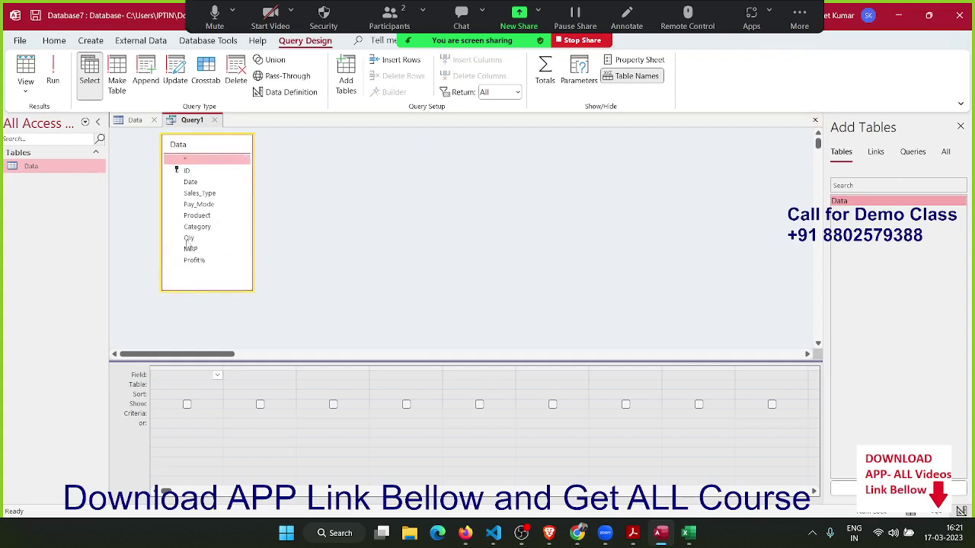
pyautogui.doubleClick(184, 159)
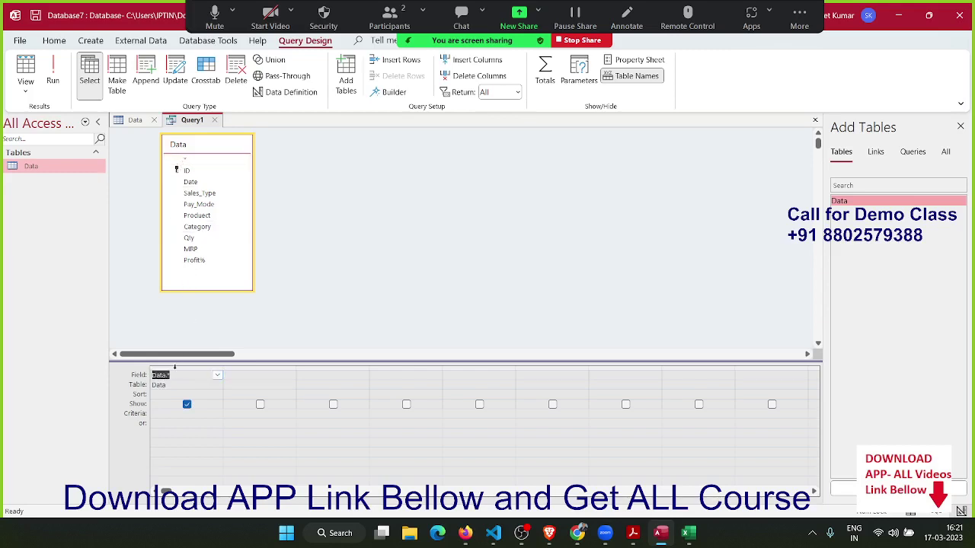
pyautogui.click(174, 366)
pyautogui.press('Delete')
# - Enter YEAR: Year([Date]) and Month: Format([Date],"ddd") in the first two field columns
pyautogui.write('YEAR')
pyautogui.write(':')
pyautogui.write('yea')
pyautogui.write('r([')
pyautogui.write('Dat')
pyautogui.write('e')
pyautogui.click(178, 386)
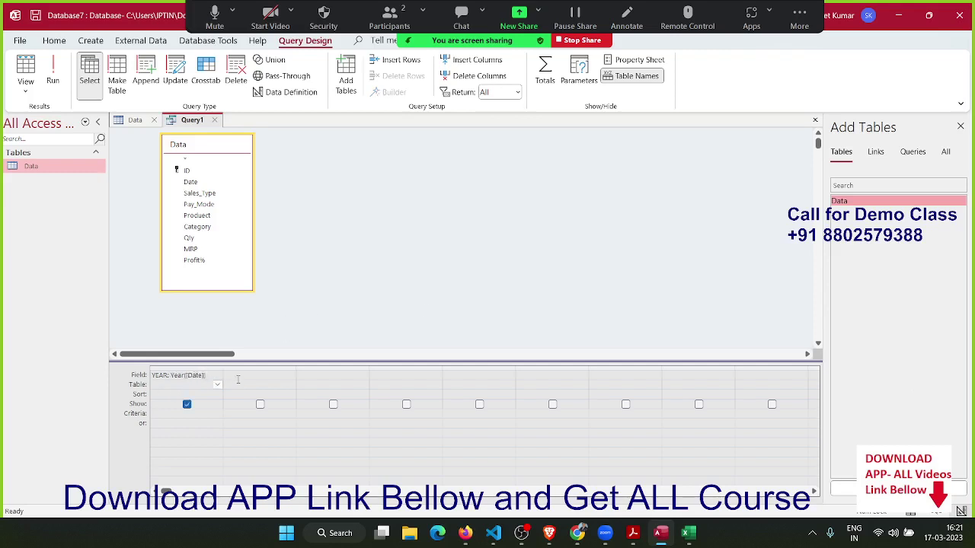
pyautogui.click(261, 376)
pyautogui.write('Month:')
pyautogui.write('Fo')
pyautogui.write('rmat(')
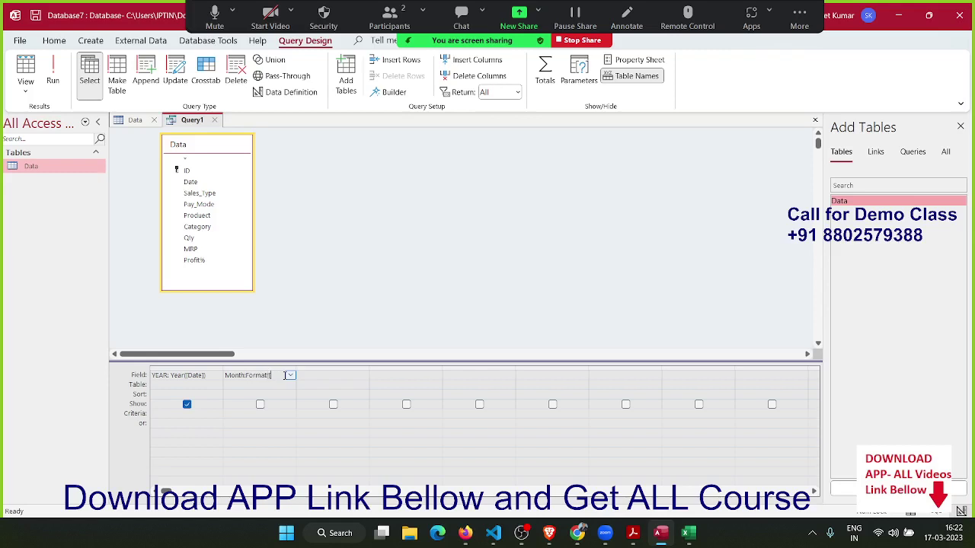
pyautogui.write('Date')
pyautogui.write('],"')
pyautogui.write('ddd')
pyautogui.write('"')
pyautogui.click(255, 392)
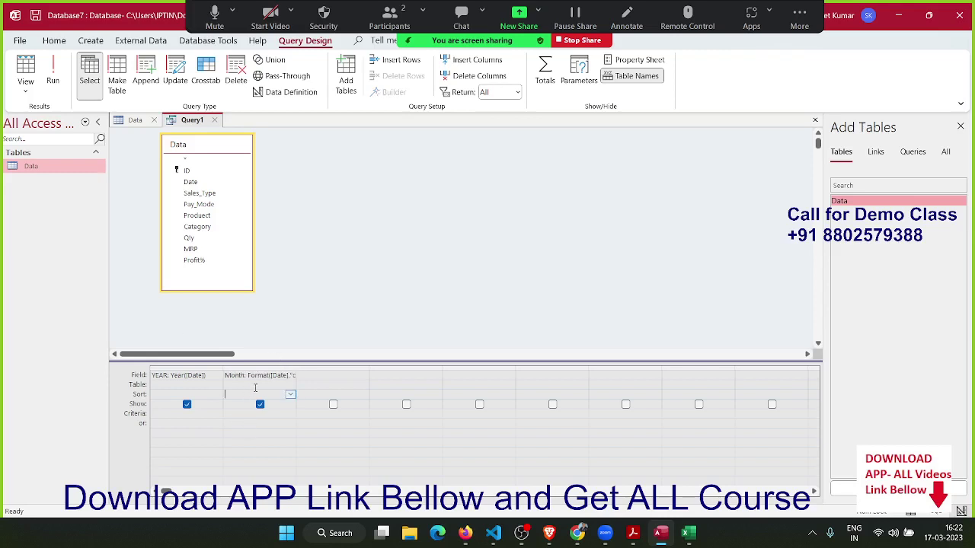
# - Add the Sales_Type, Pay_Mode, Product, Category, Qty and MRP fields to the query grid
pyautogui.click(327, 375)
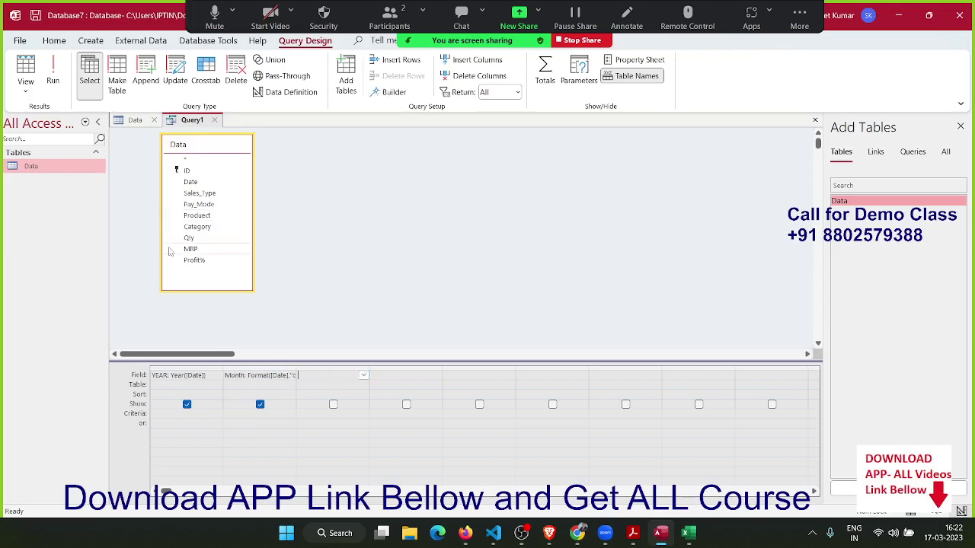
pyautogui.doubleClick(192, 194)
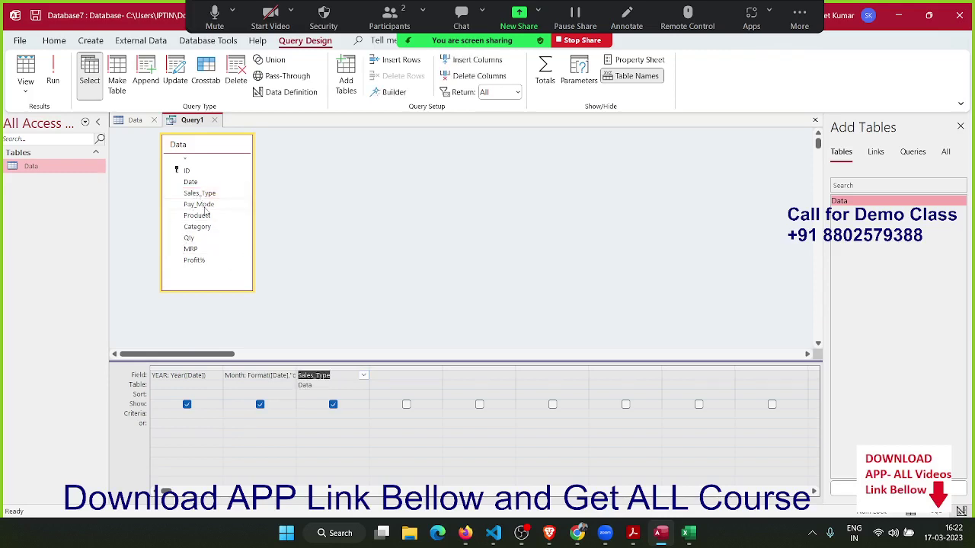
pyautogui.doubleClick(201, 204)
pyautogui.doubleClick(212, 216)
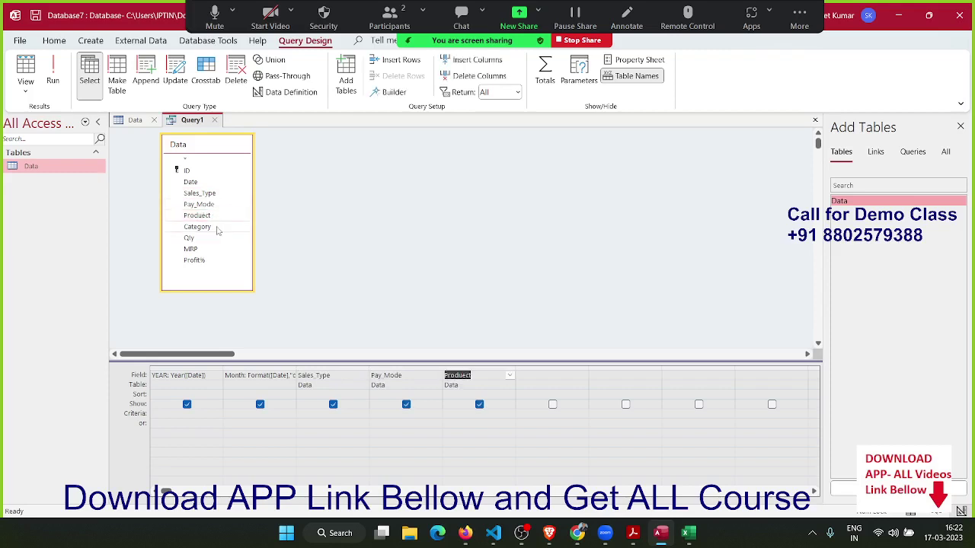
pyautogui.doubleClick(217, 227)
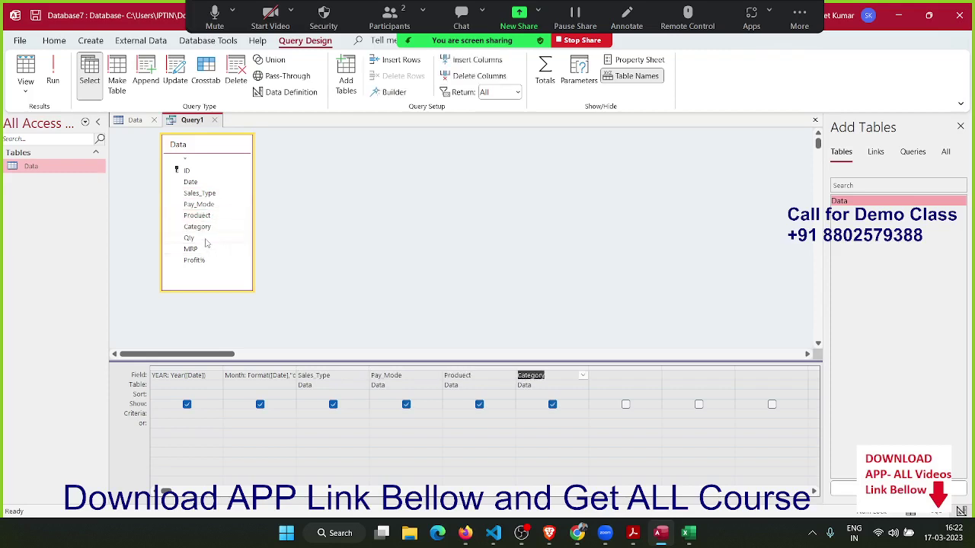
pyautogui.doubleClick(207, 238)
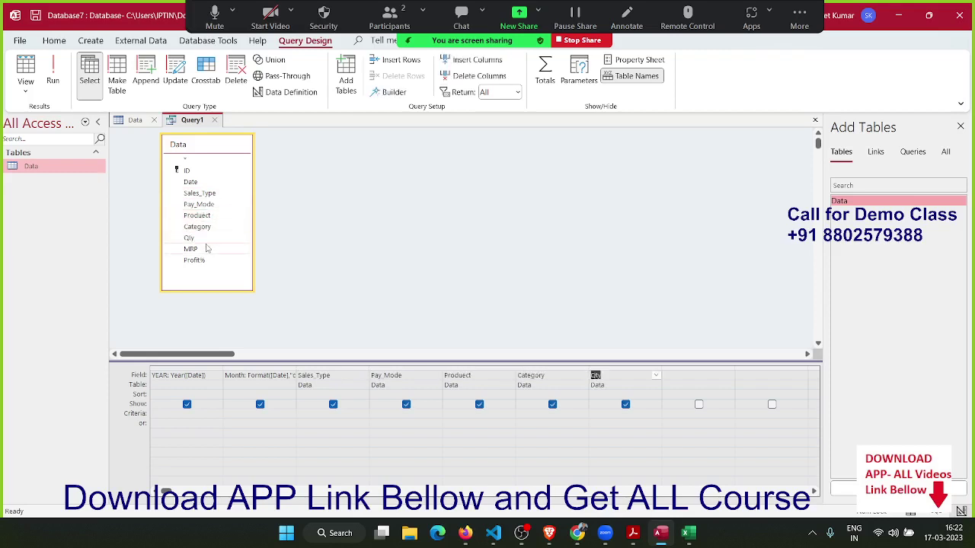
pyautogui.doubleClick(206, 250)
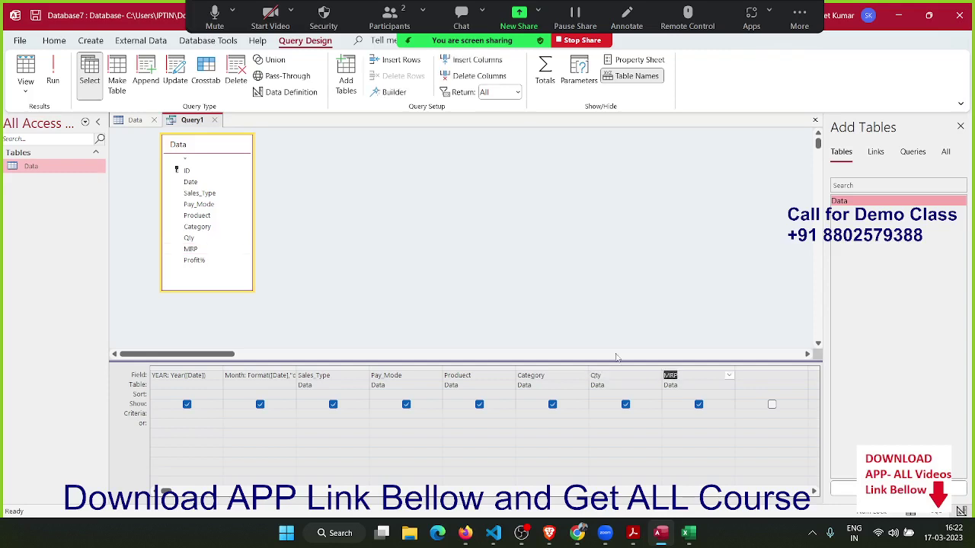
# - Start an Amt: [Qty]*[MRP] calculated field in the ninth column
pyautogui.click(741, 374)
pyautogui.write('m')
pyautogui.write('Q')
pyautogui.write('MRP')
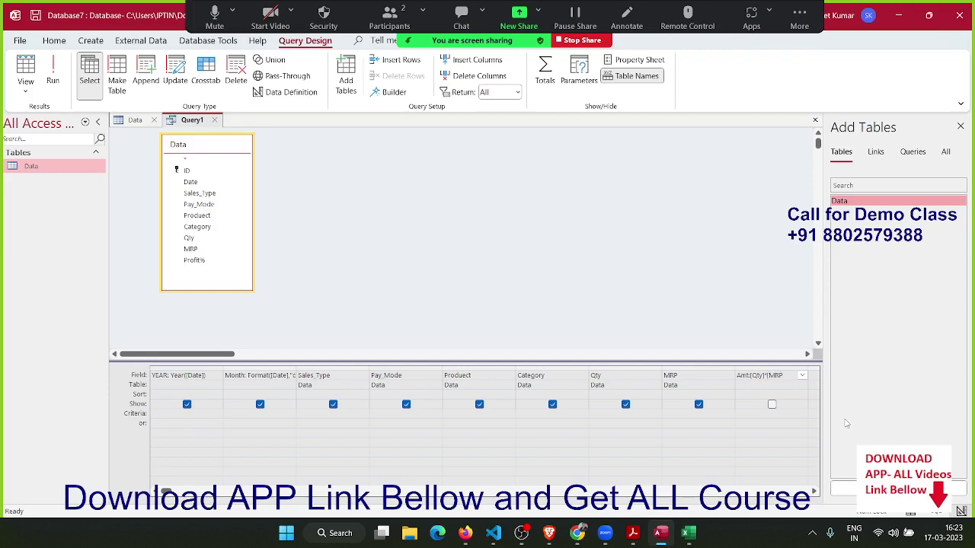
pyautogui.write(']')
# - Commit the Amt expression and add the Profit% field to the grid
pyautogui.press('Tab')
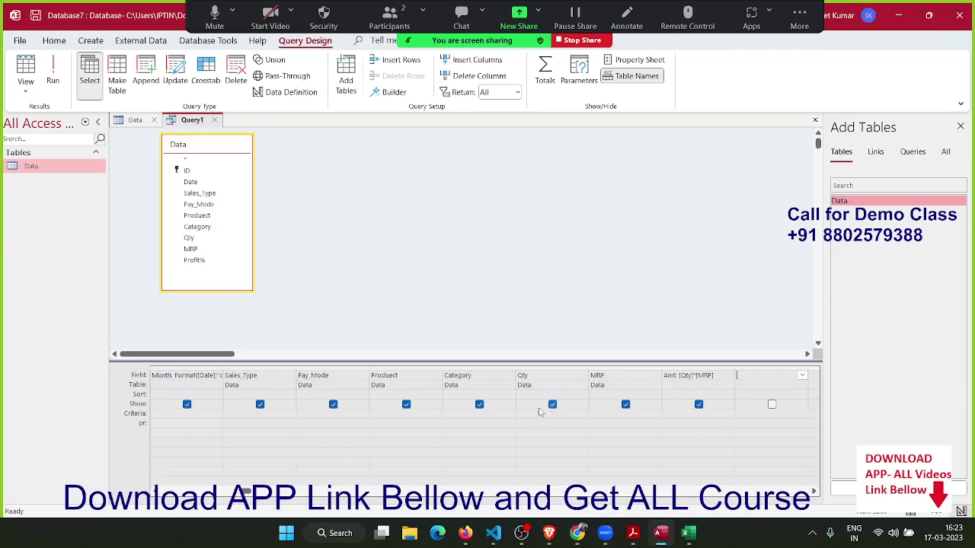
pyautogui.click(194, 260)
pyautogui.doubleClick(194, 260)
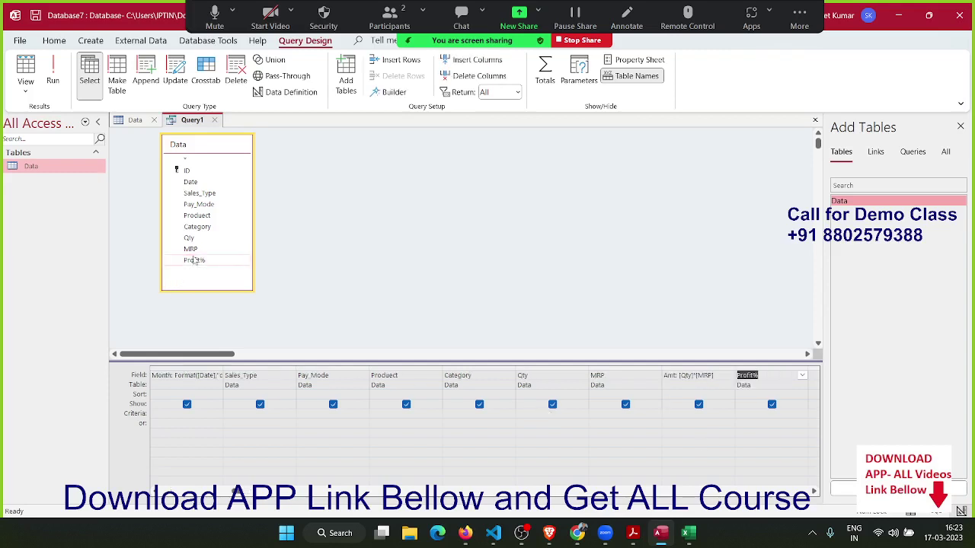
pyautogui.press('Tab')
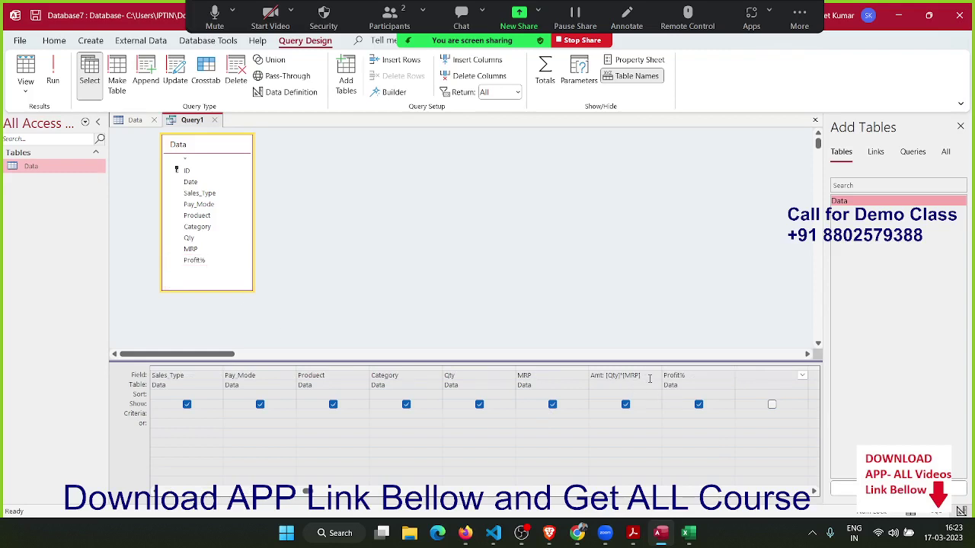
# - Add a Profit: [Profit%]*[AMT] calculated column, then close Query1
pyautogui.doubleClick(673, 376)
pyautogui.moveTo(694, 379); pyautogui.dragTo(655, 377)
pyautogui.click(746, 375)
pyautogui.write('Pro')
pyautogui.write('fit')
pyautogui.press('BackSpace')
pyautogui.write('Profit%]*[')
pyautogui.write('AMT')
pyautogui.press('Tab')
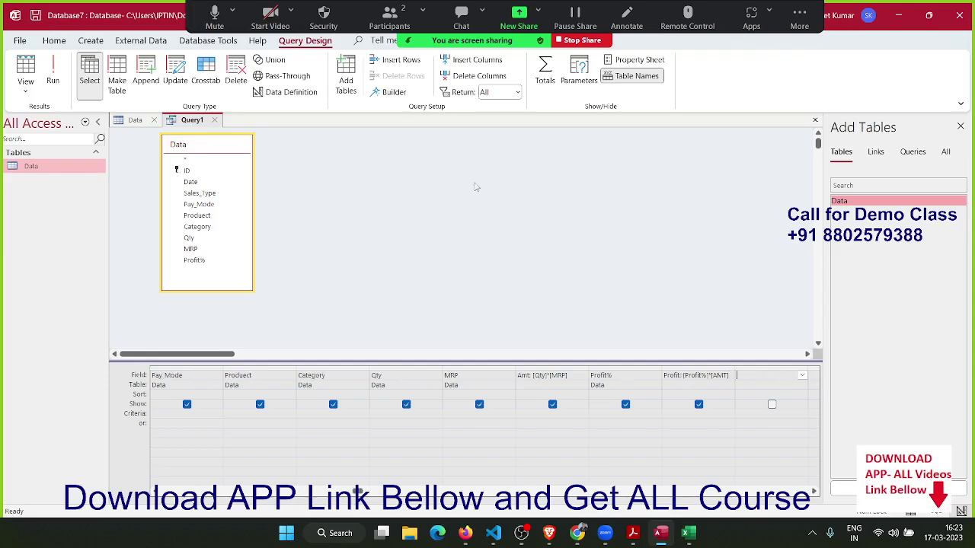
pyautogui.click(215, 120)
# - Save the query as Query1 and open its results
pyautogui.click(445, 300)
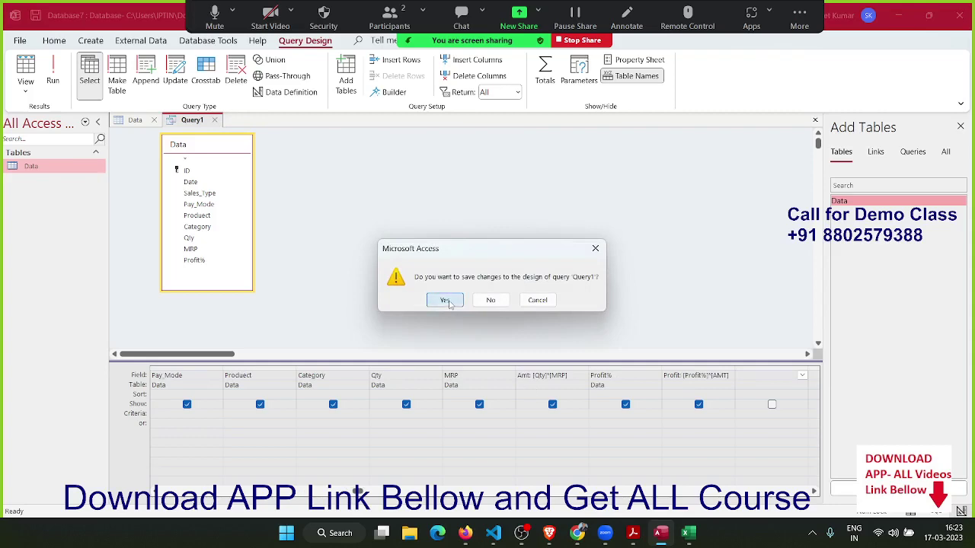
pyautogui.click(484, 209)
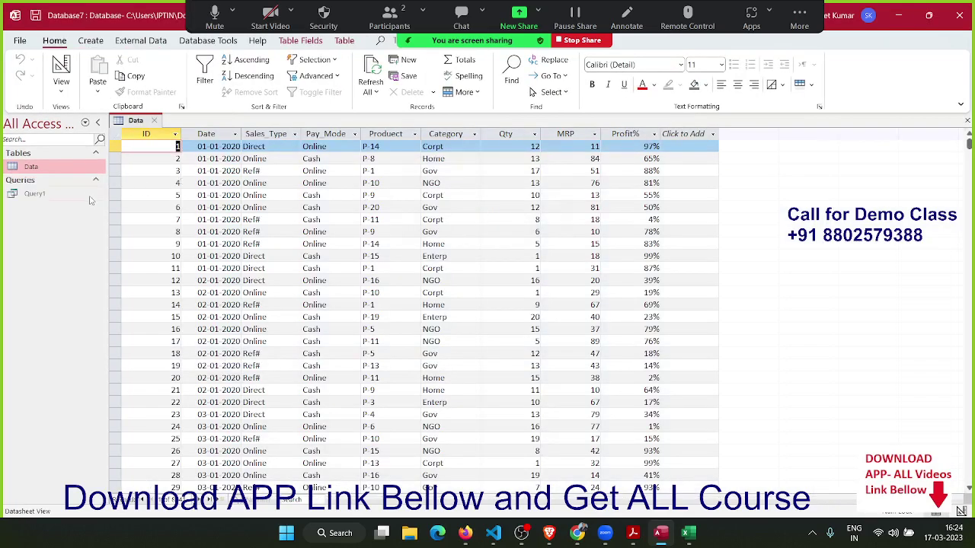
pyautogui.doubleClick(76, 196)
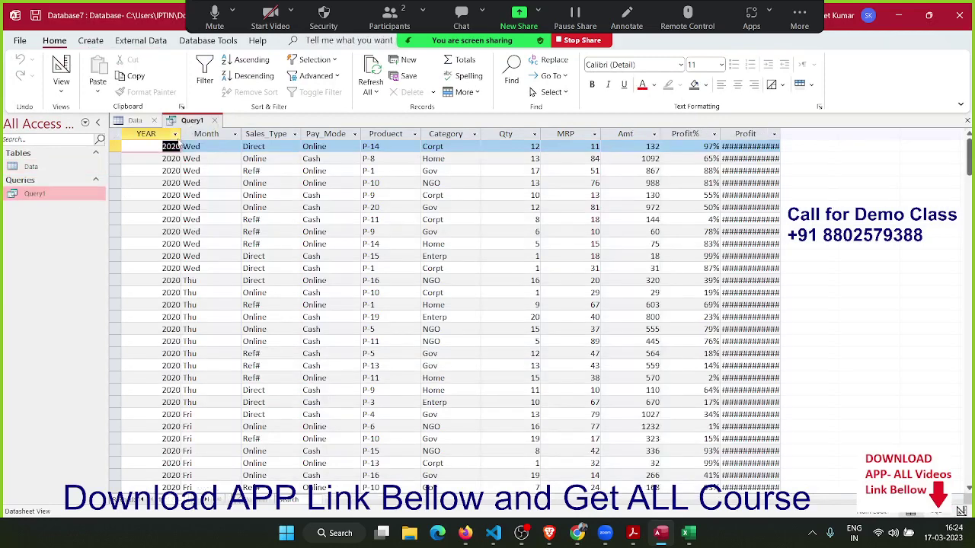
# - In SQL View change the Month format from "ddd" to "mmm", save, and reopen Query1
pyautogui.click(213, 134)
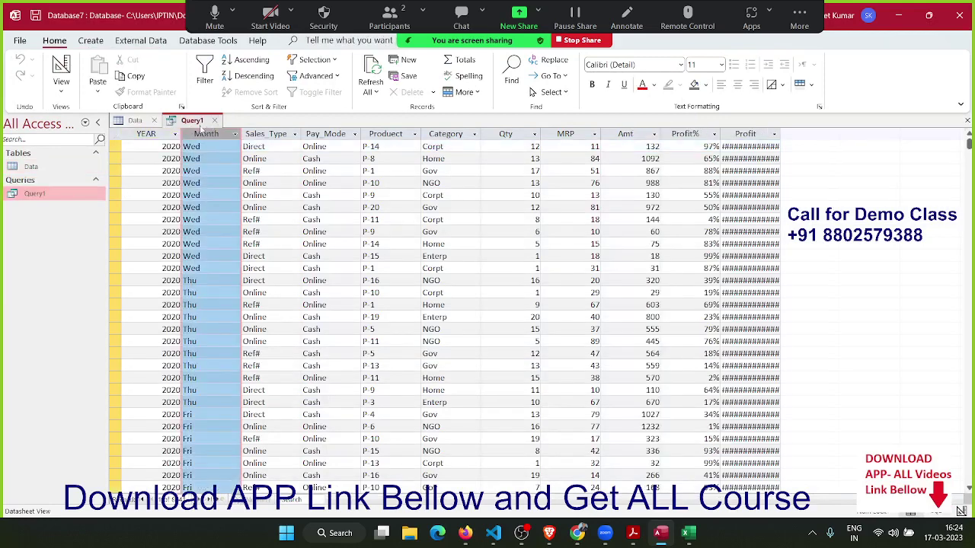
pyautogui.click(61, 90)
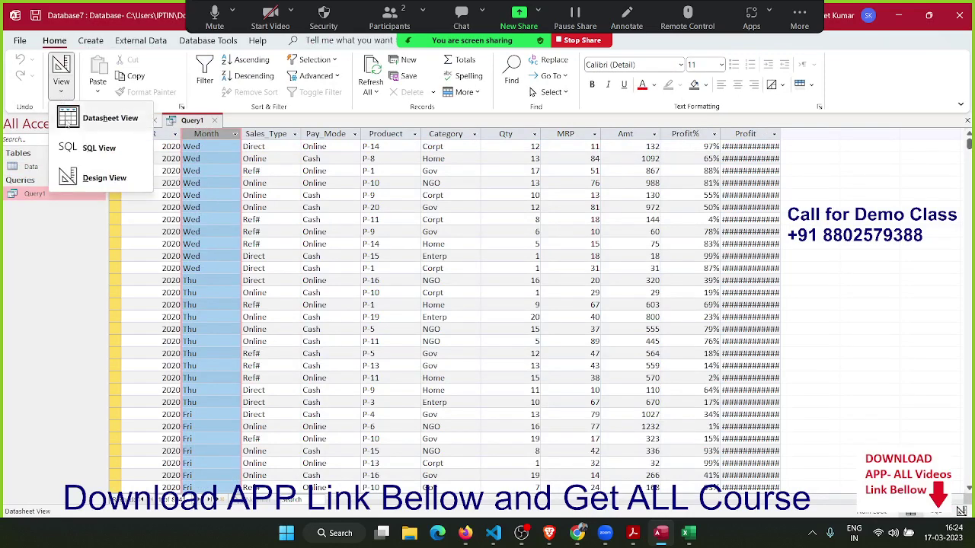
pyautogui.click(99, 149)
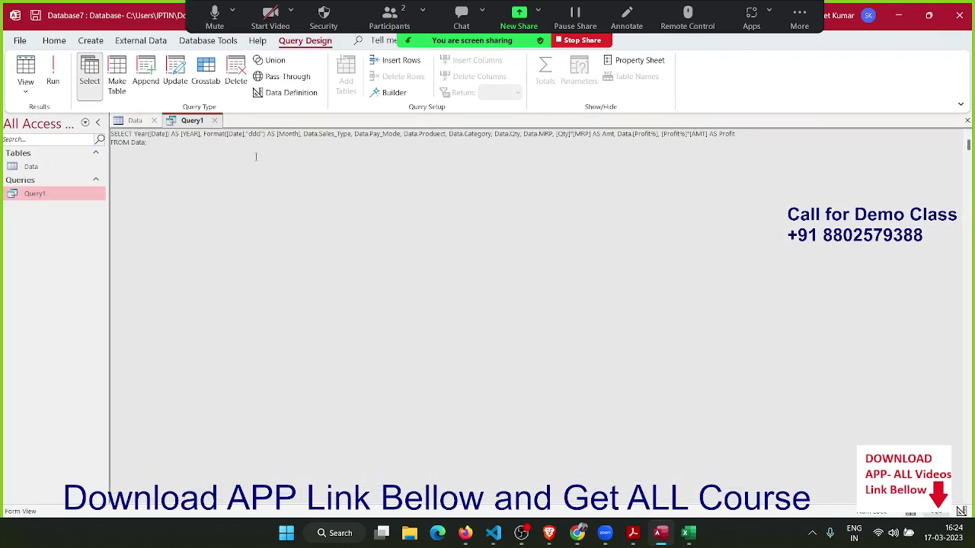
pyautogui.doubleClick(254, 134)
pyautogui.write('mmm')
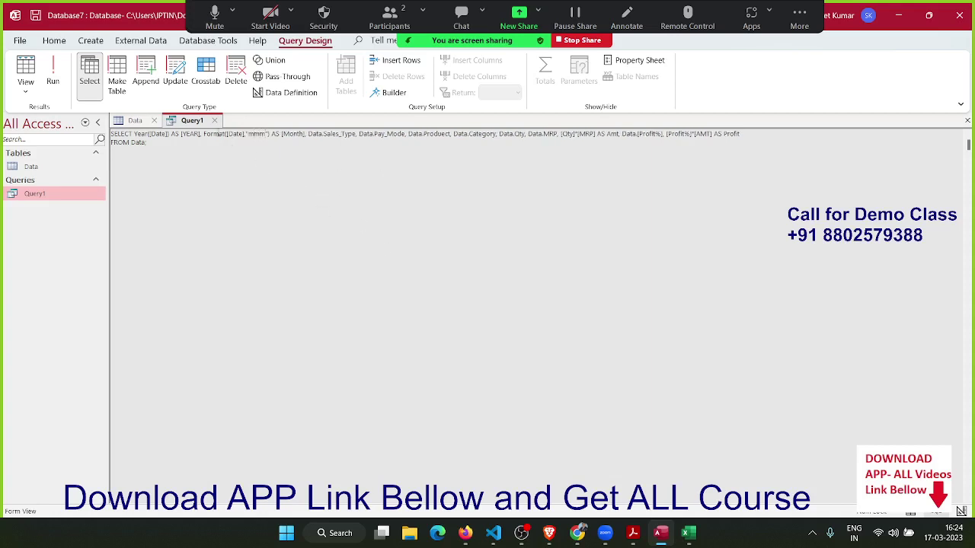
pyautogui.click(214, 120)
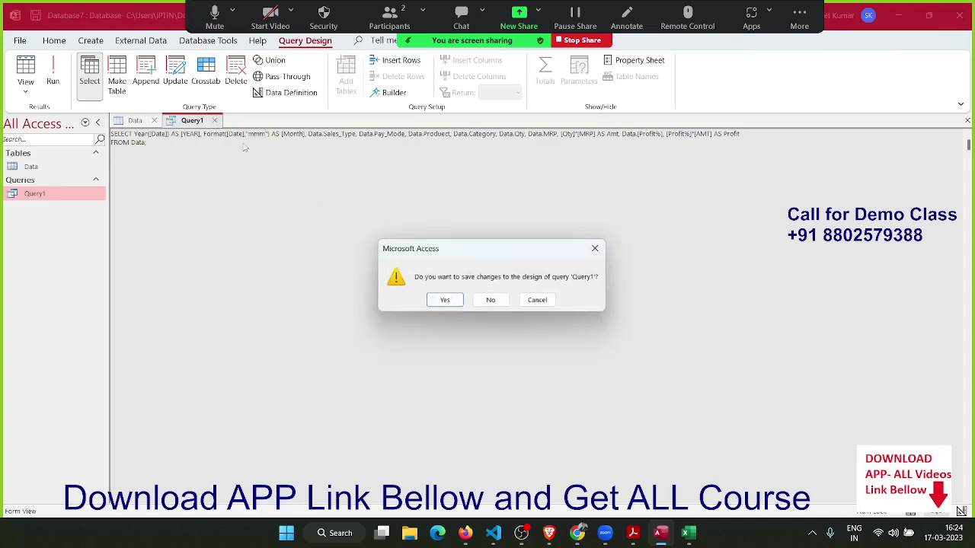
pyautogui.click(445, 301)
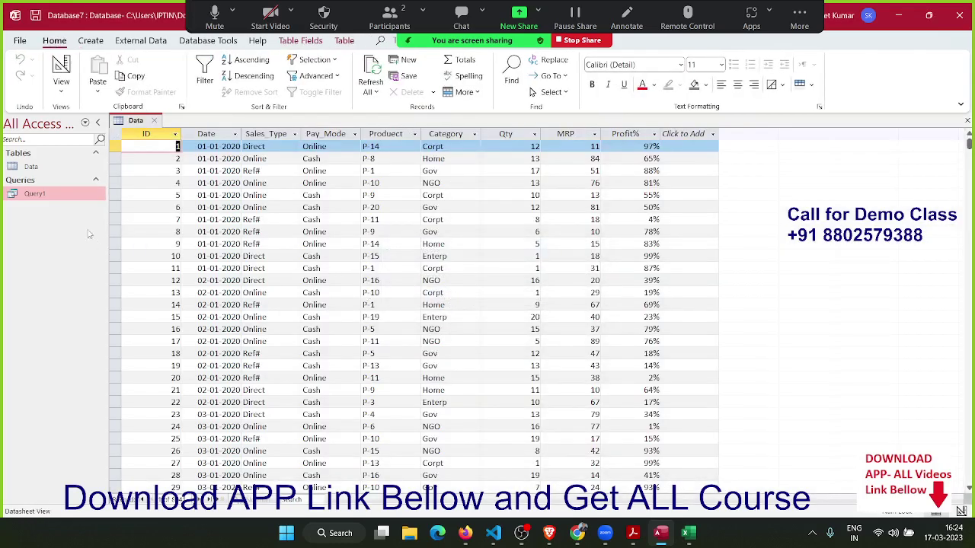
pyautogui.doubleClick(68, 195)
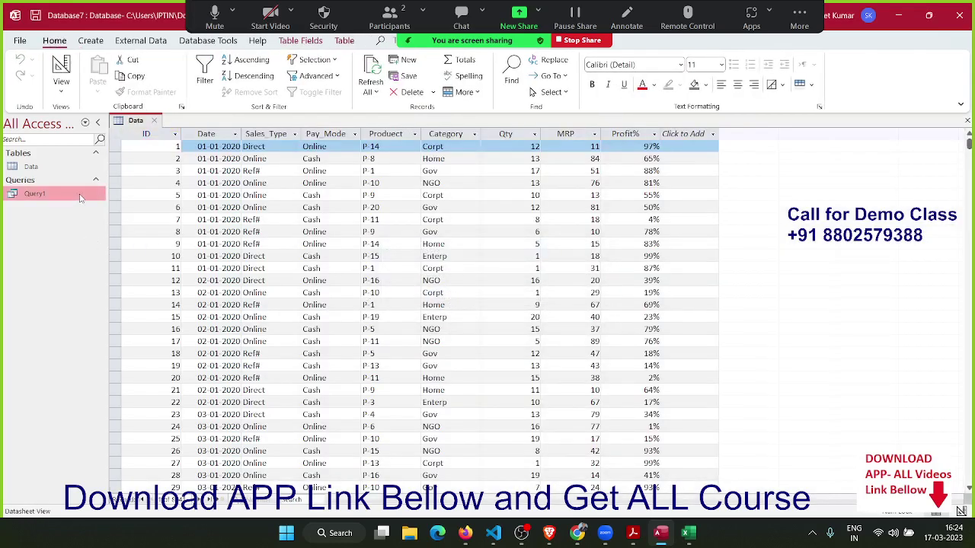
# - Review the Query1 results columns and widen the Profit column to show full values
pyautogui.click(220, 151)
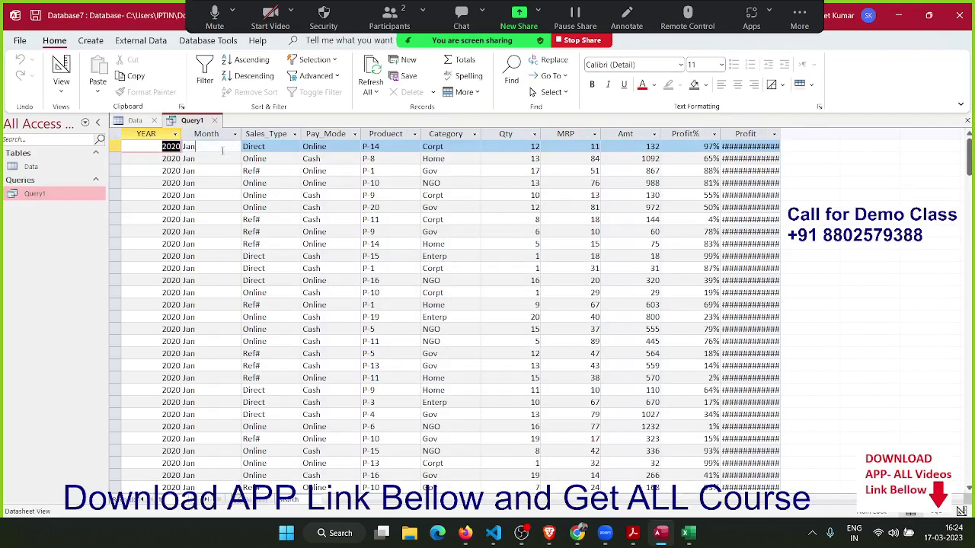
pyautogui.click(260, 158)
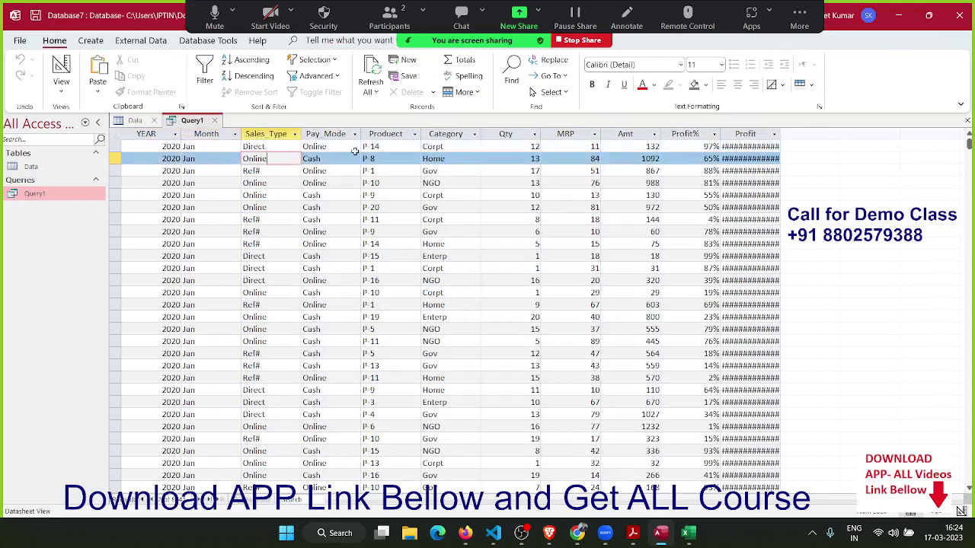
pyautogui.click(415, 134)
pyautogui.click(447, 133)
pyautogui.click(523, 134)
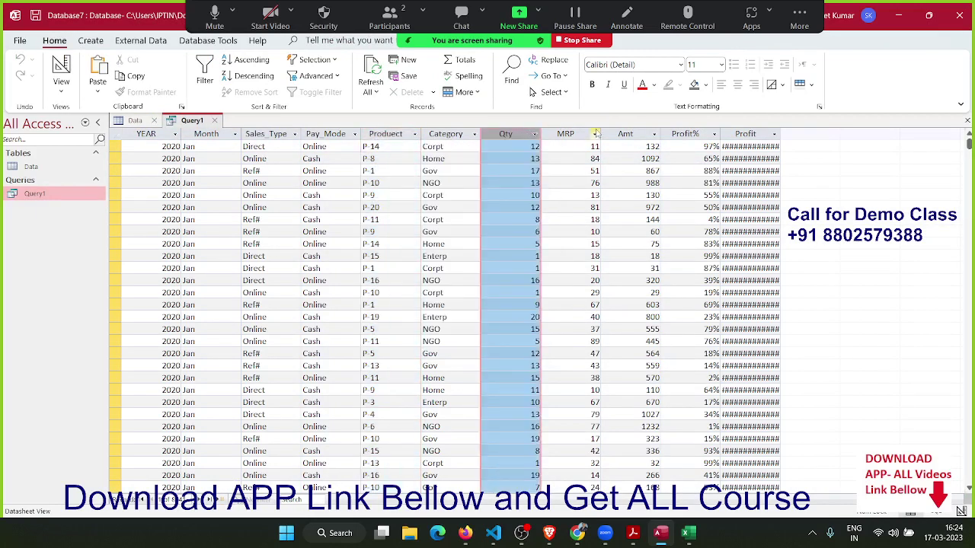
pyautogui.click(594, 134)
pyautogui.click(769, 135)
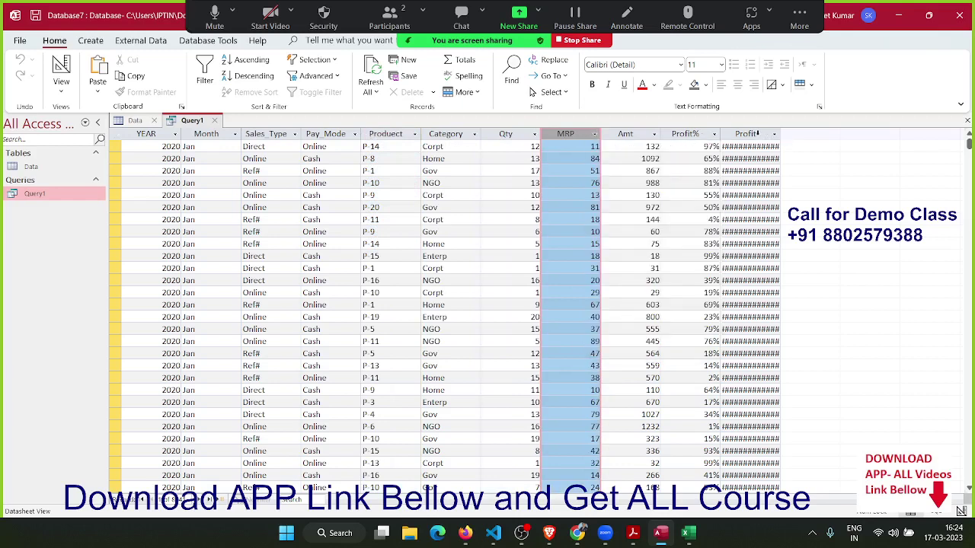
pyautogui.doubleClick(779, 134)
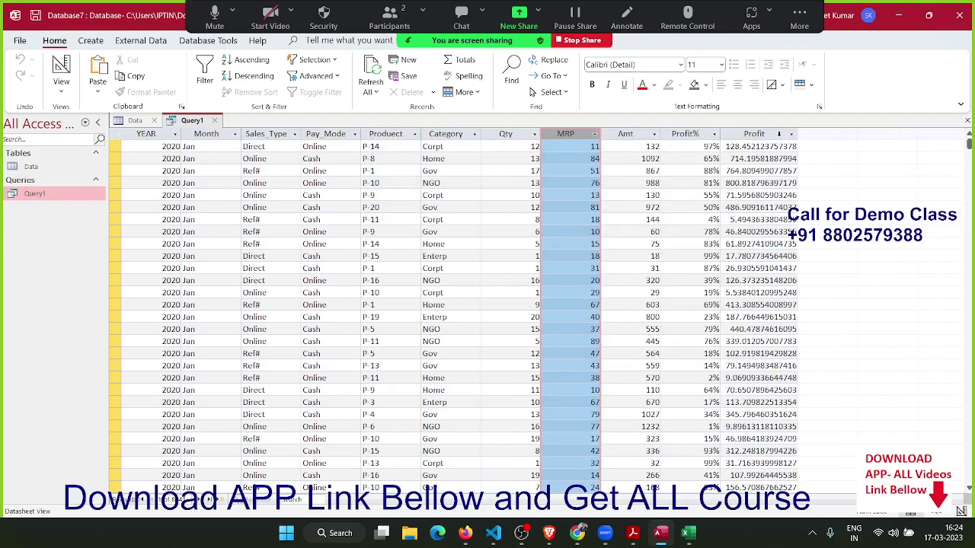
pyautogui.click(742, 134)
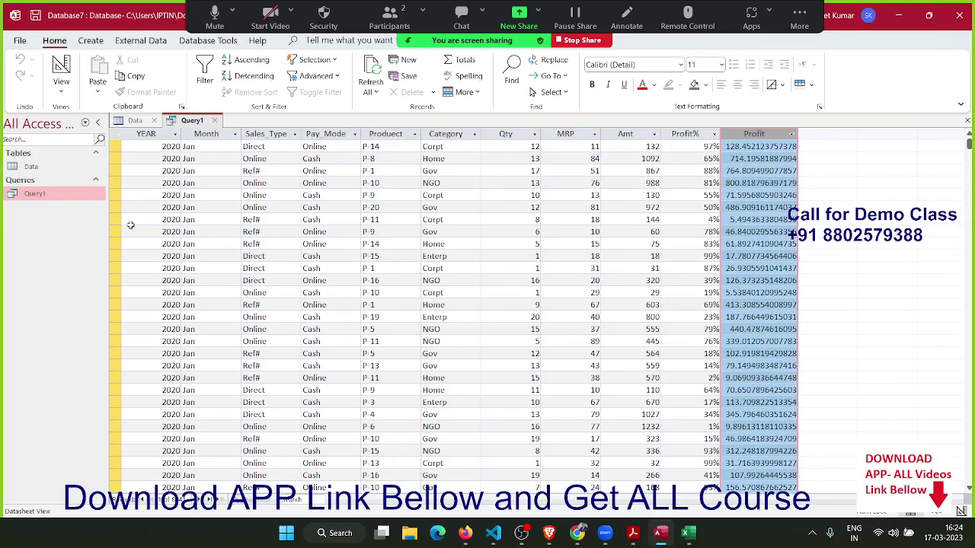
# - Open Query1 in Design View, then close it without saving the layout changes
pyautogui.rightClick(80, 195)
pyautogui.click(122, 223)
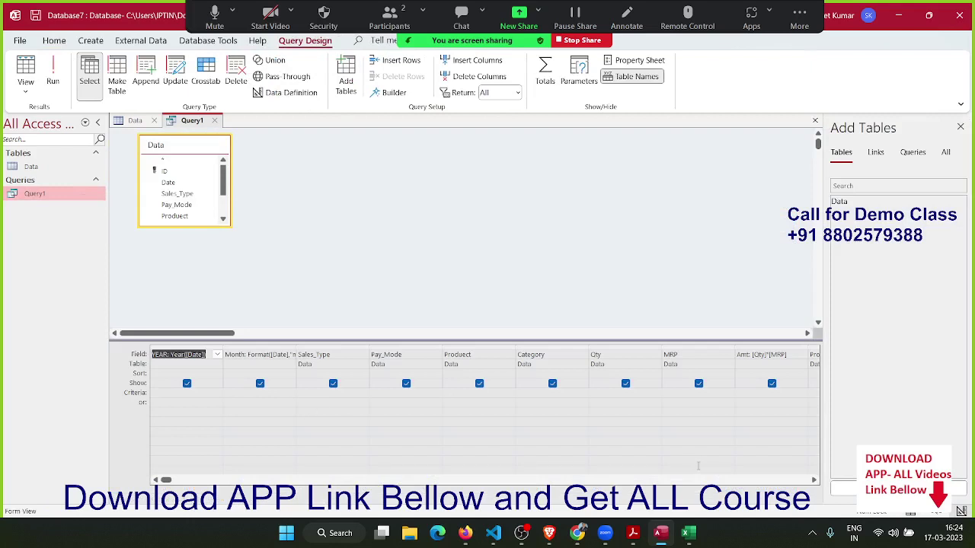
pyautogui.click(813, 480)
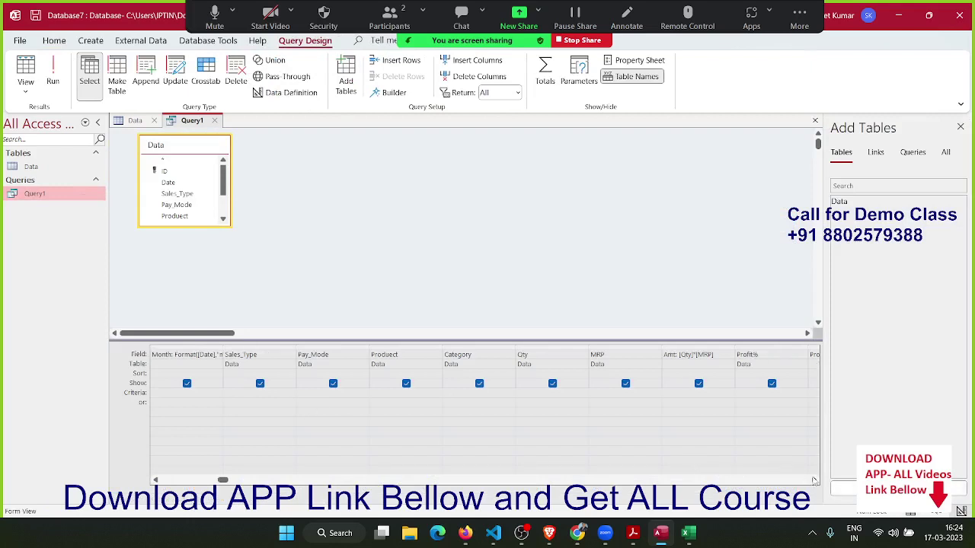
pyautogui.click(813, 481)
pyautogui.click(814, 480)
pyautogui.click(813, 481)
pyautogui.click(813, 481)
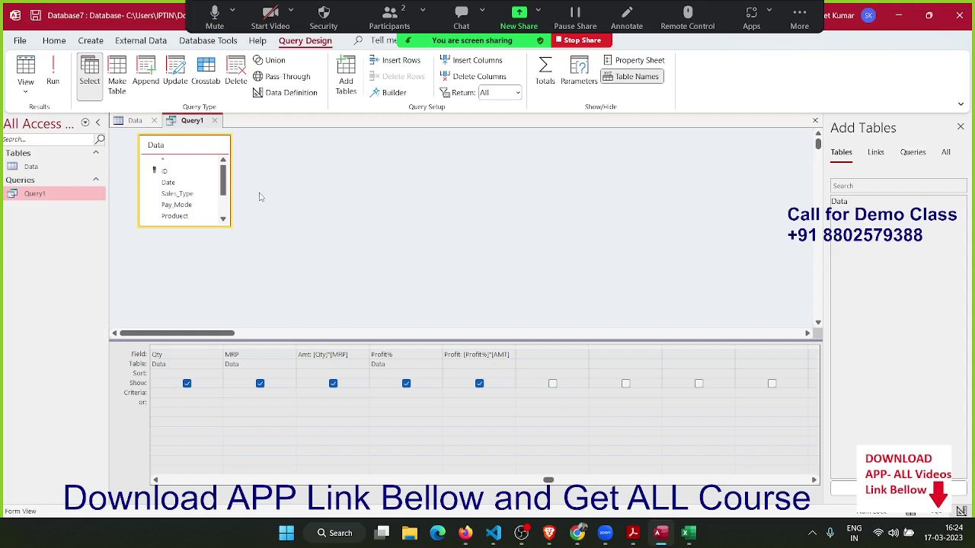
pyautogui.click(214, 120)
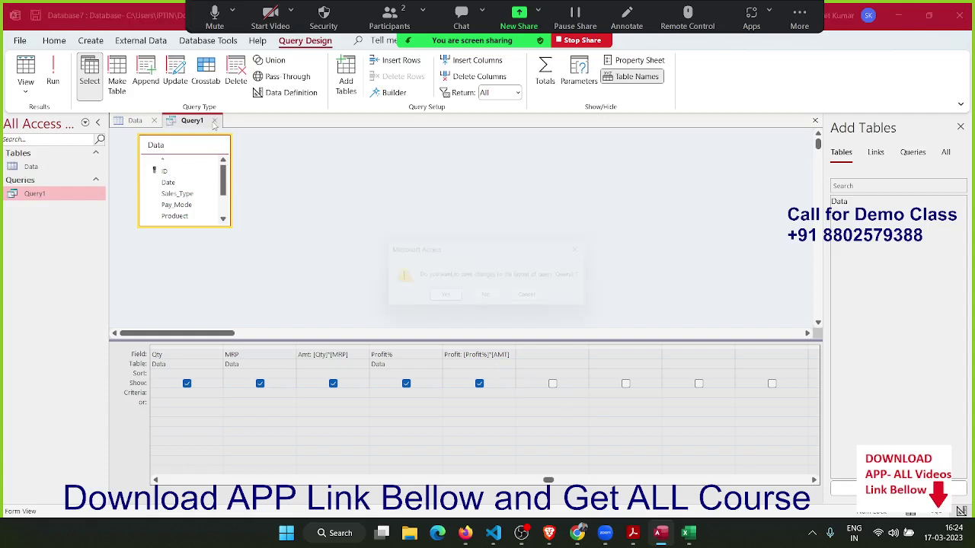
pyautogui.click(490, 300)
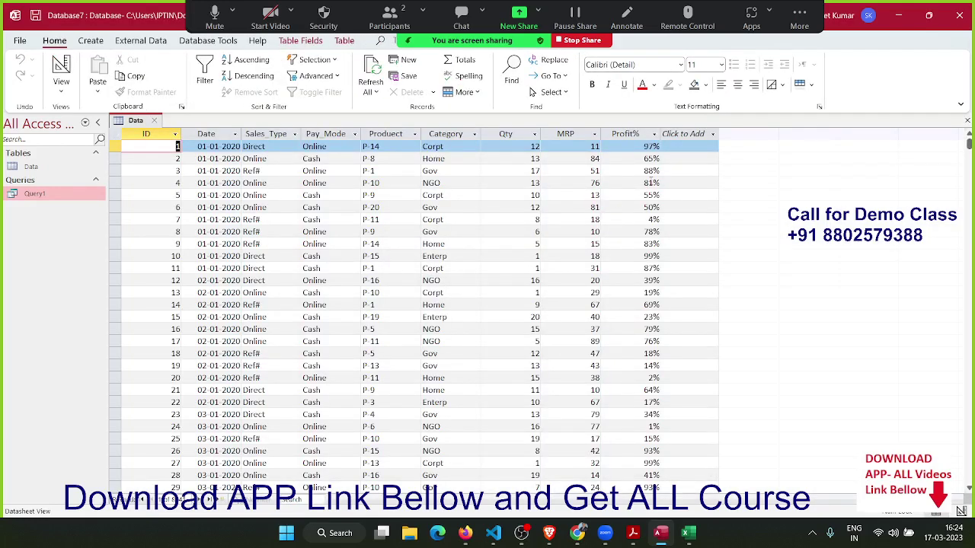
# - Open Query1's results, check the Gridlines and Alternate Row Color options, then close it
pyautogui.doubleClick(34, 194)
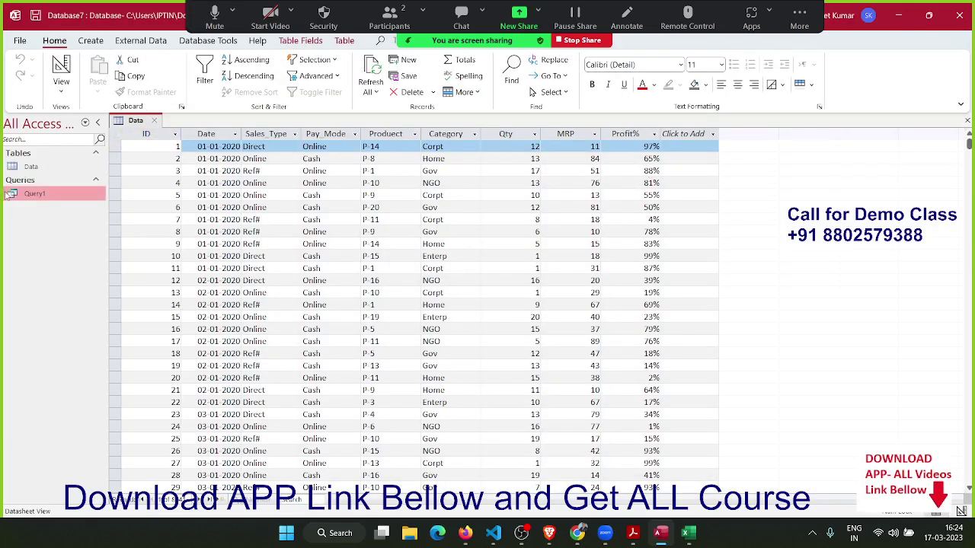
pyautogui.click(720, 131)
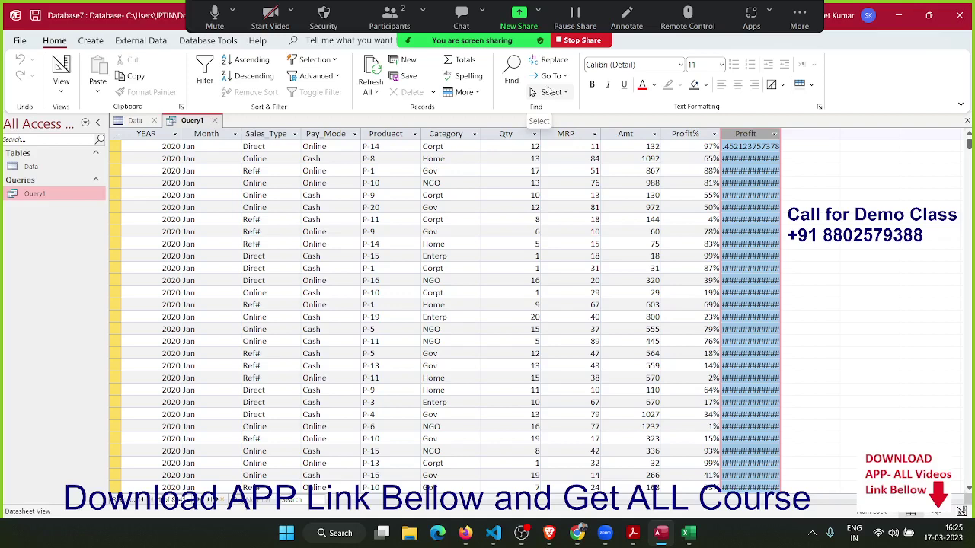
pyautogui.click(783, 84)
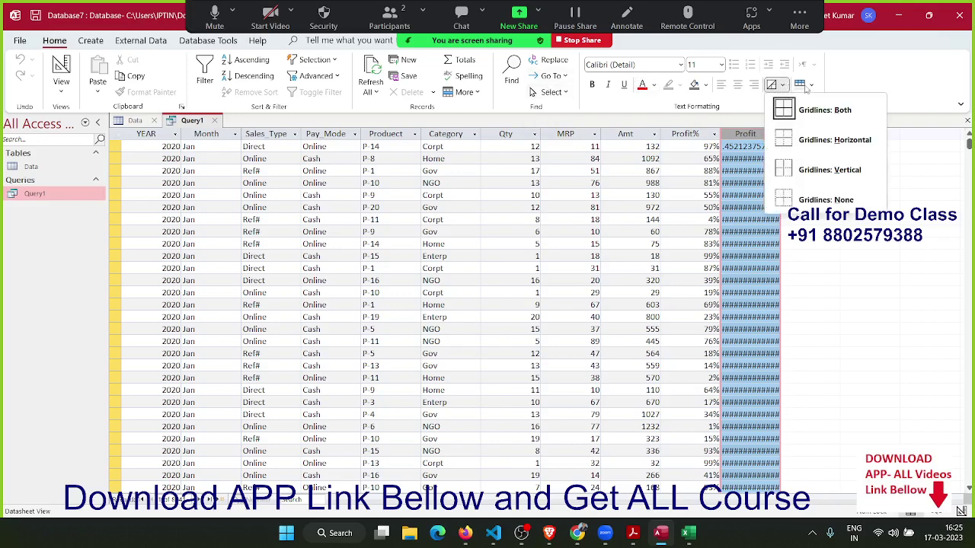
pyautogui.click(807, 85)
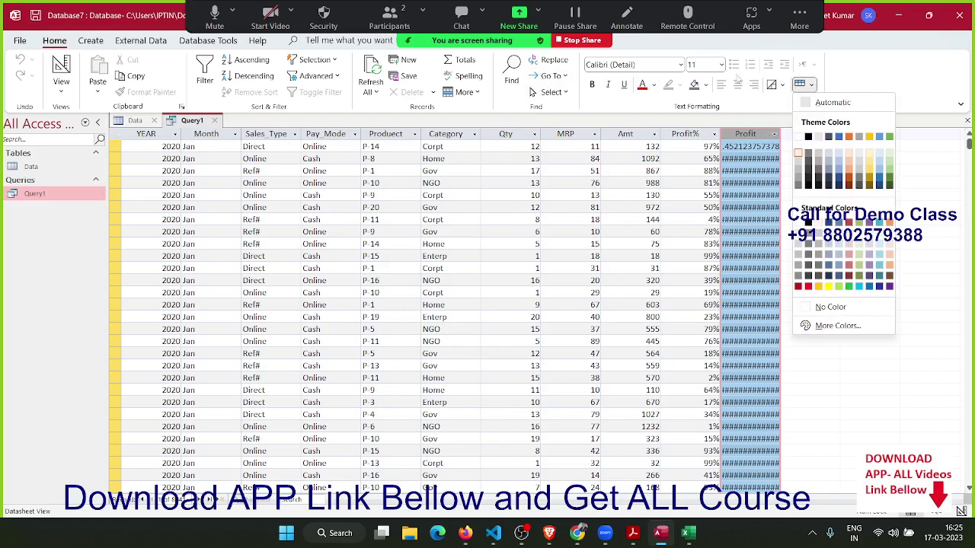
pyautogui.click(283, 191)
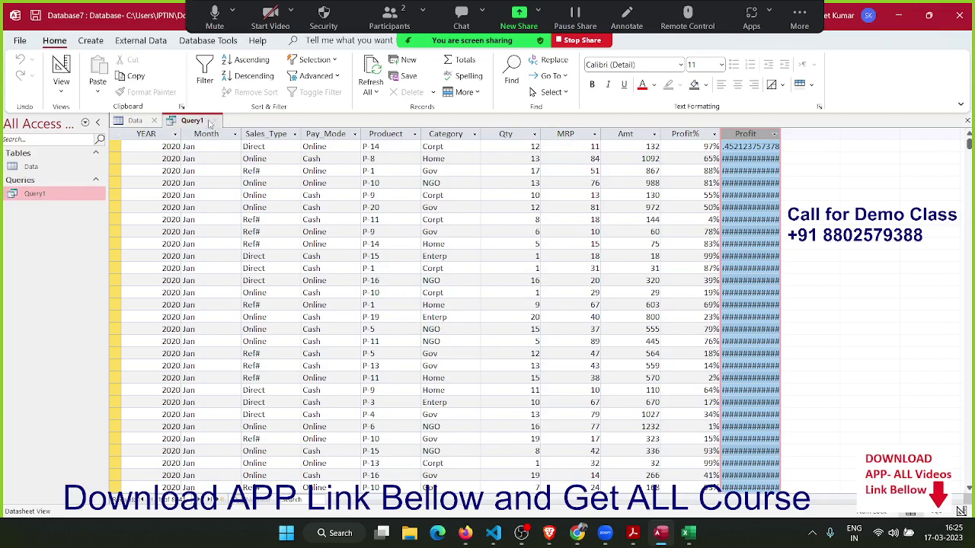
pyautogui.click(216, 122)
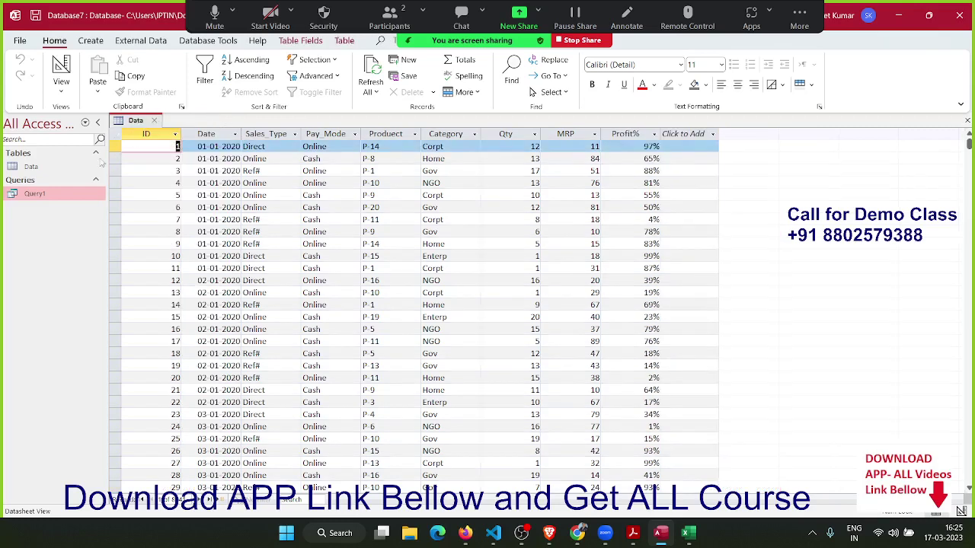
# - Open Query1 in Design View and show the list of query views
pyautogui.rightClick(65, 195)
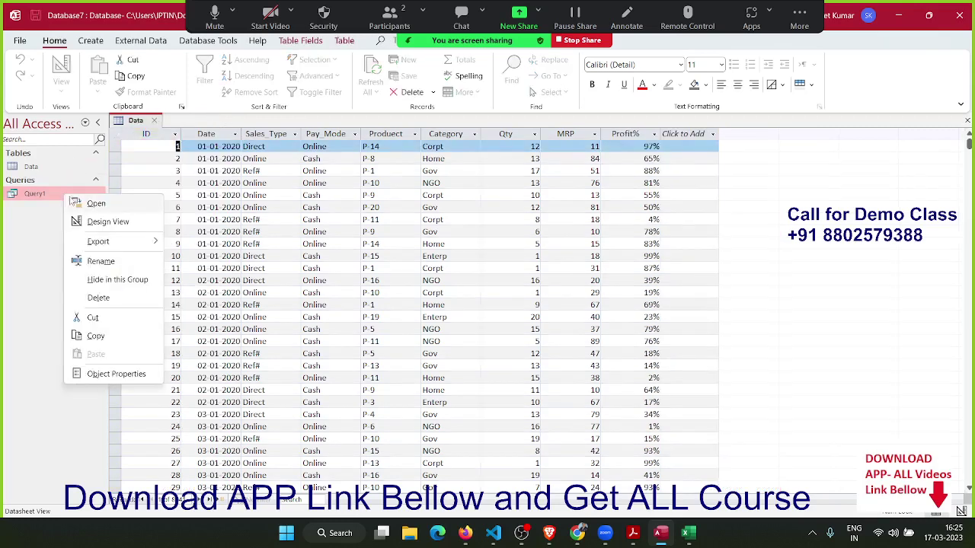
pyautogui.click(108, 222)
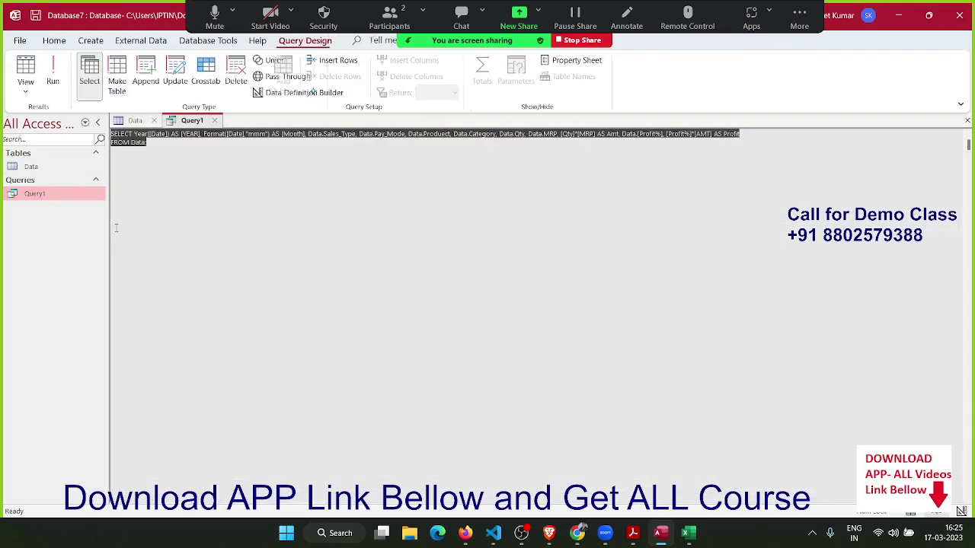
pyautogui.click(25, 89)
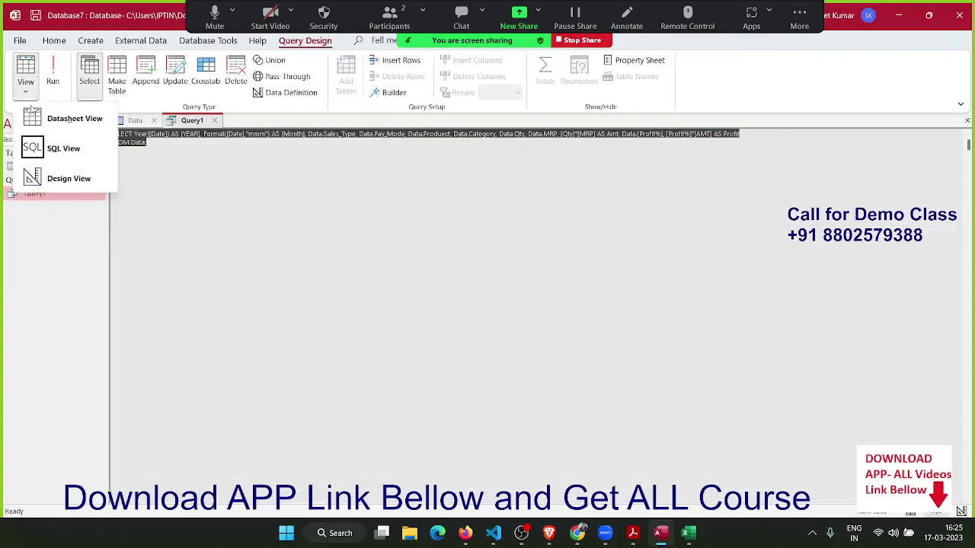
# - Switch Query1 to its design grid and begin adding format to the Profit expression
pyautogui.click(47, 179)
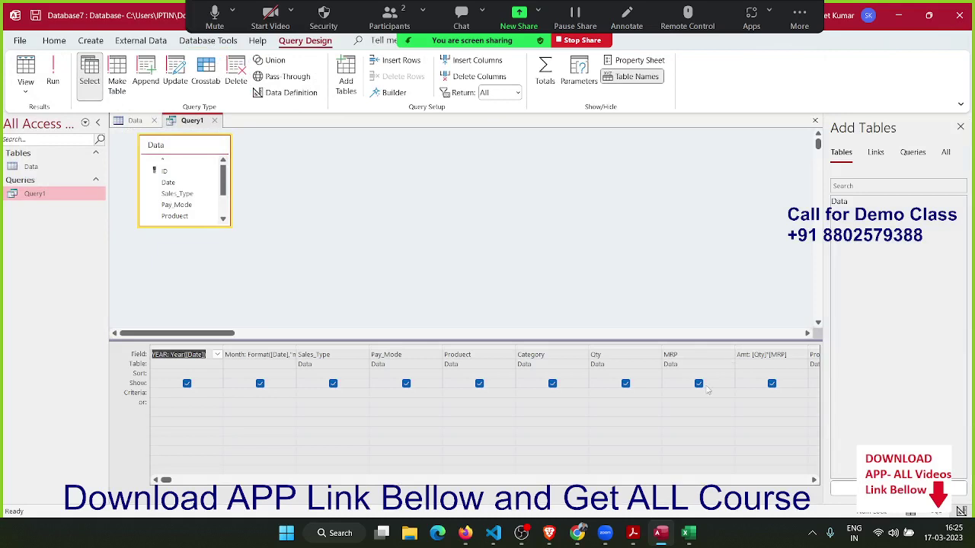
pyautogui.click(814, 479)
pyautogui.click(813, 480)
pyautogui.click(813, 479)
pyautogui.click(813, 480)
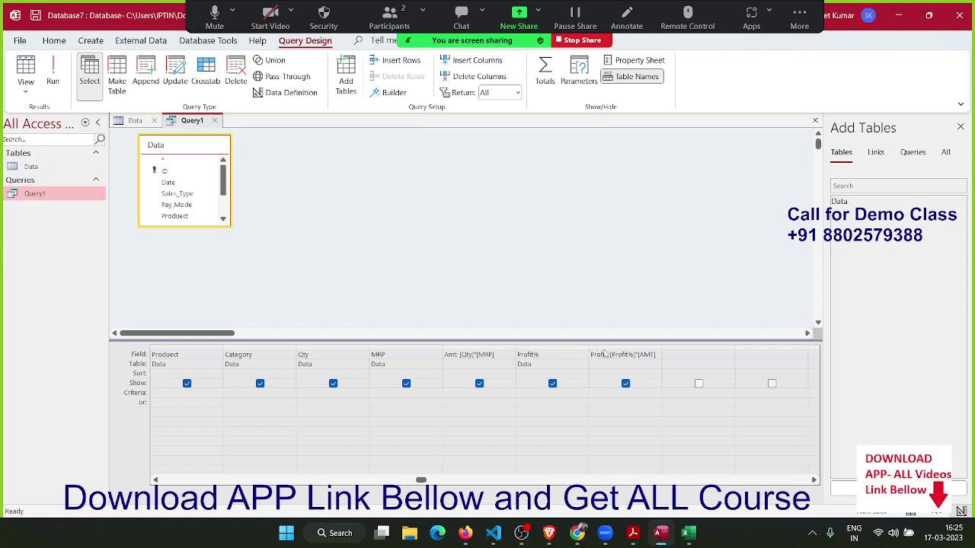
pyautogui.click(609, 353)
pyautogui.write(':fo')
pyautogui.write('r')
pyautogui.write('ma')
pyautogui.write('t(')
# - In the Zoom box, make Profit read format([Profit%]*[AMT],"0.00") and confirm
pyautogui.rightClick(627, 356)
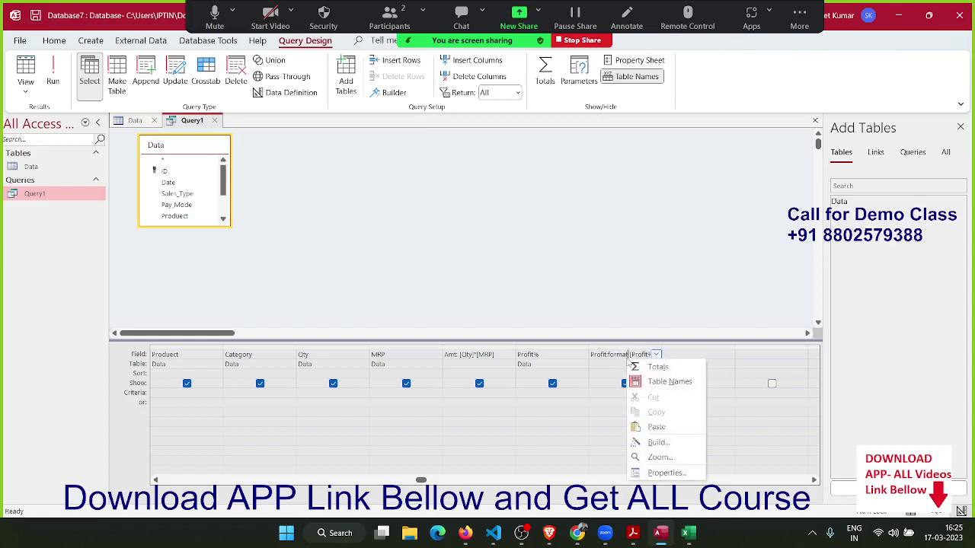
pyautogui.click(659, 456)
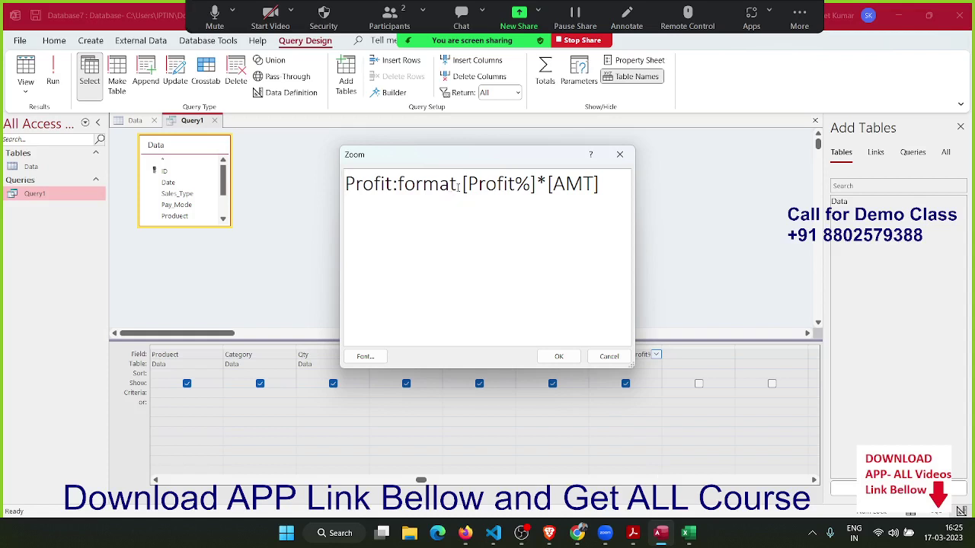
pyautogui.write('(')
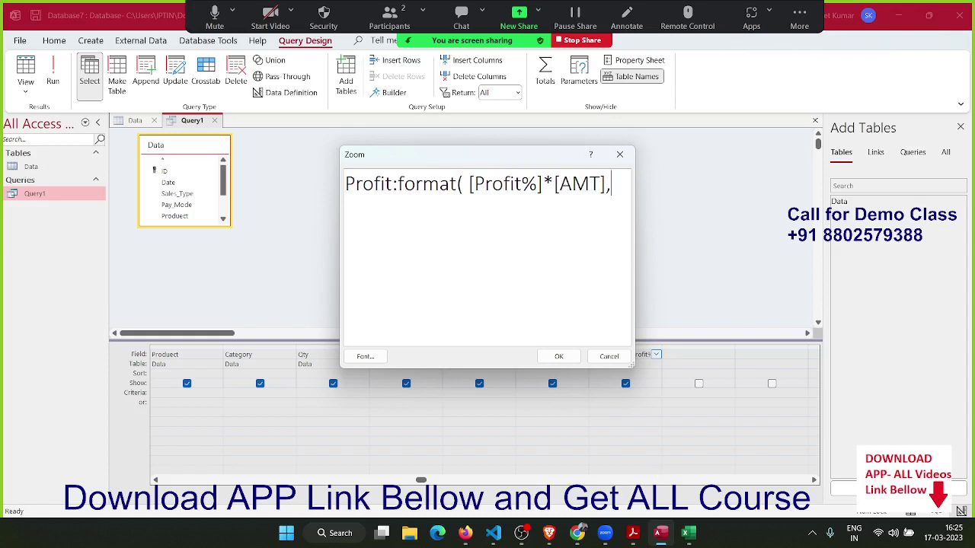
pyautogui.write('0')
pyautogui.write('.00')
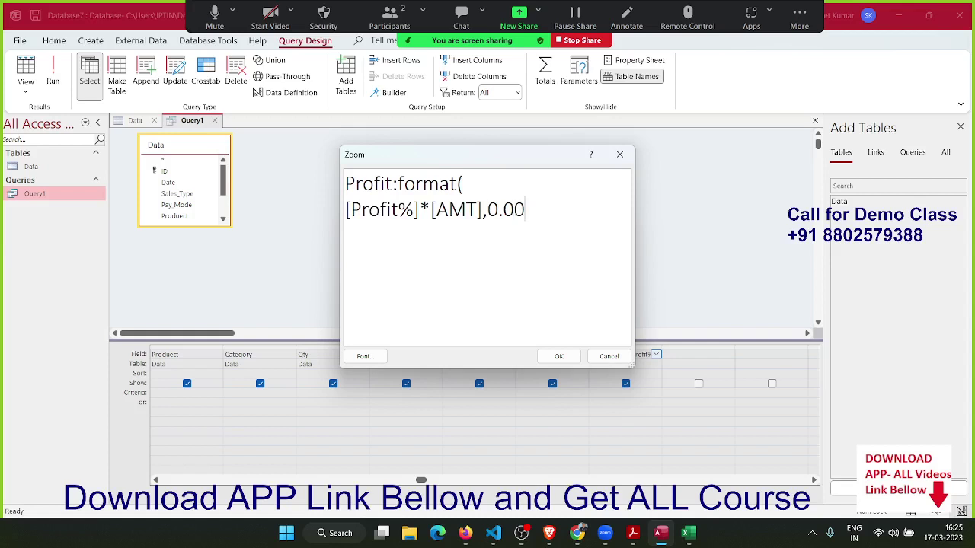
pyautogui.press('Left')
pyautogui.press('Left')
pyautogui.press('Left')
pyautogui.write('"')
pyautogui.press('Right')
pyautogui.press('Right')
pyautogui.press('Right')
pyautogui.press('Right')
pyautogui.write(')')
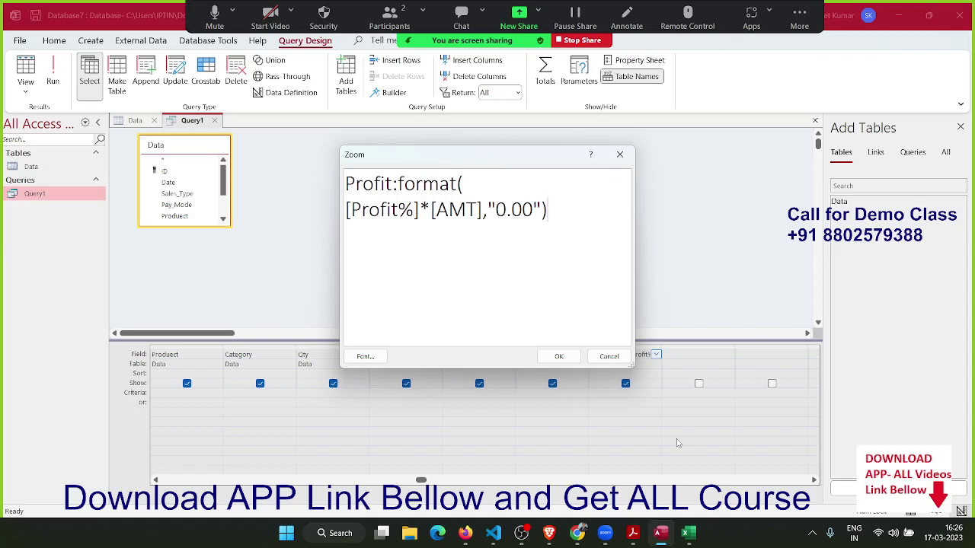
pyautogui.click(559, 357)
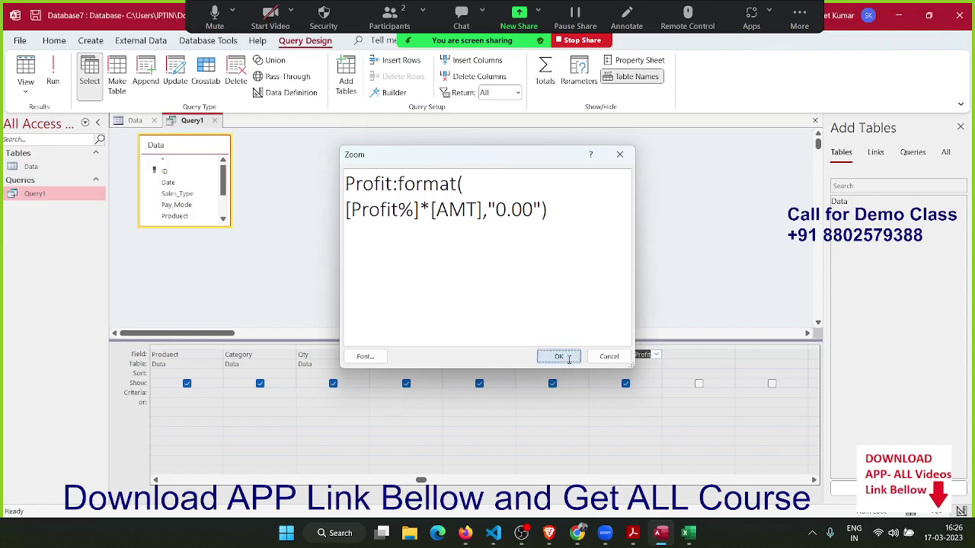
pyautogui.click(215, 122)
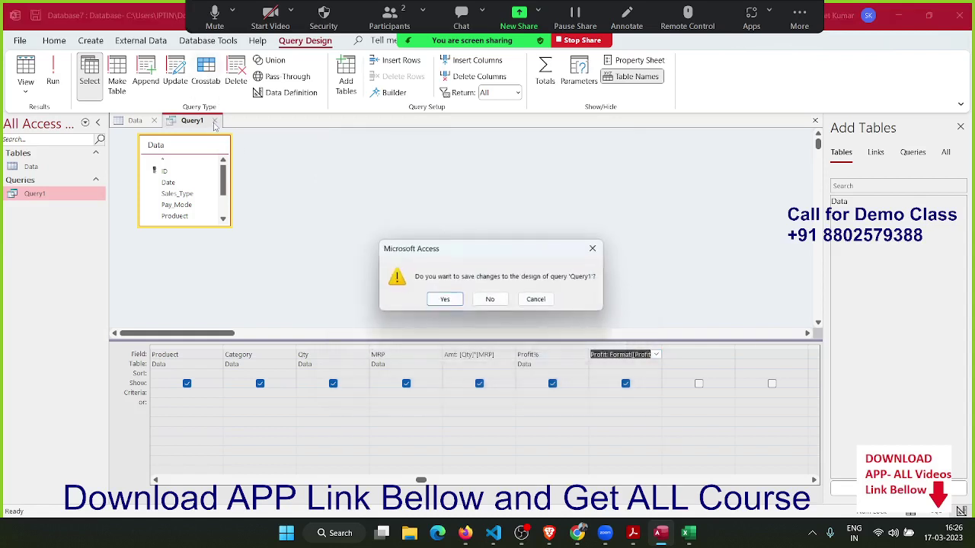
pyautogui.click(446, 300)
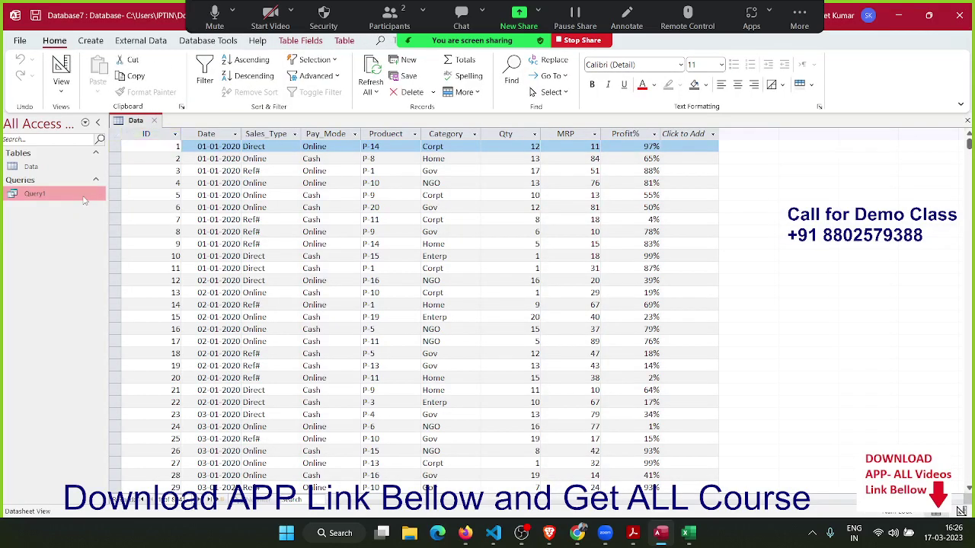
pyautogui.doubleClick(82, 195)
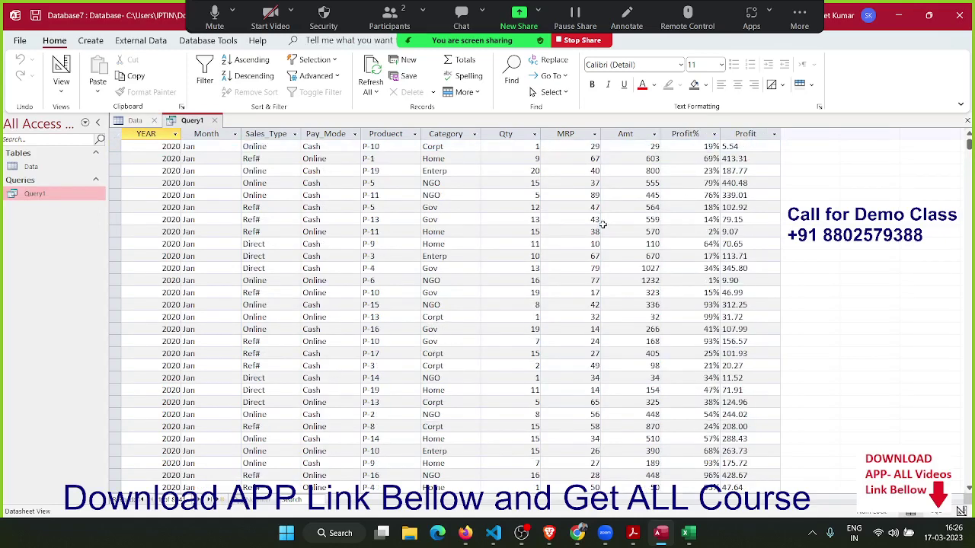
pyautogui.scroll(-1, 598, 225)
pyautogui.scroll(-1, 537, 220)
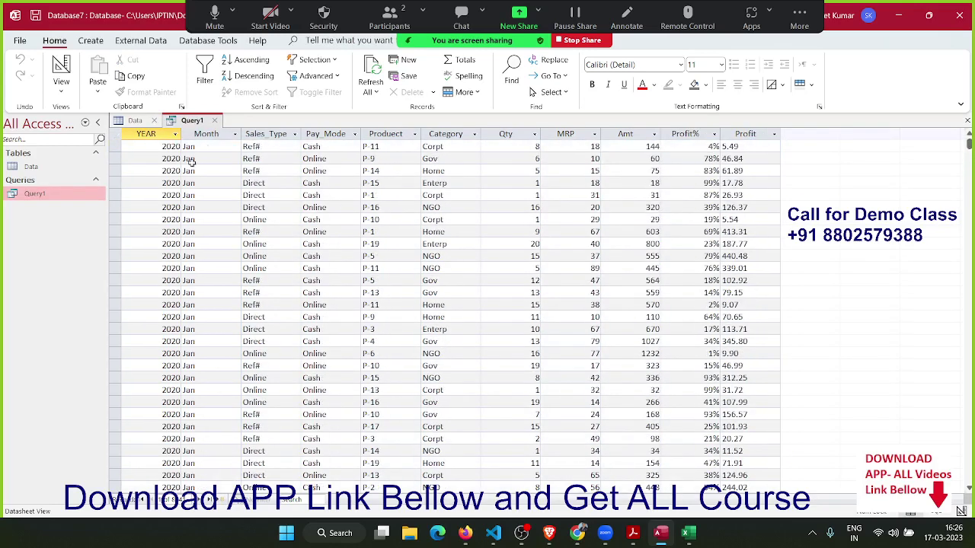
pyautogui.click(160, 134)
pyautogui.click(194, 134)
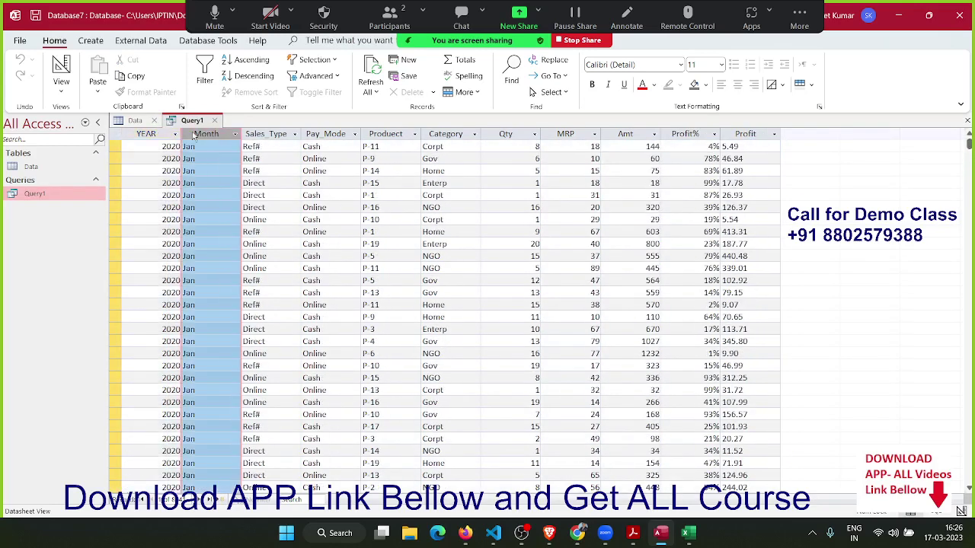
pyautogui.click(526, 133)
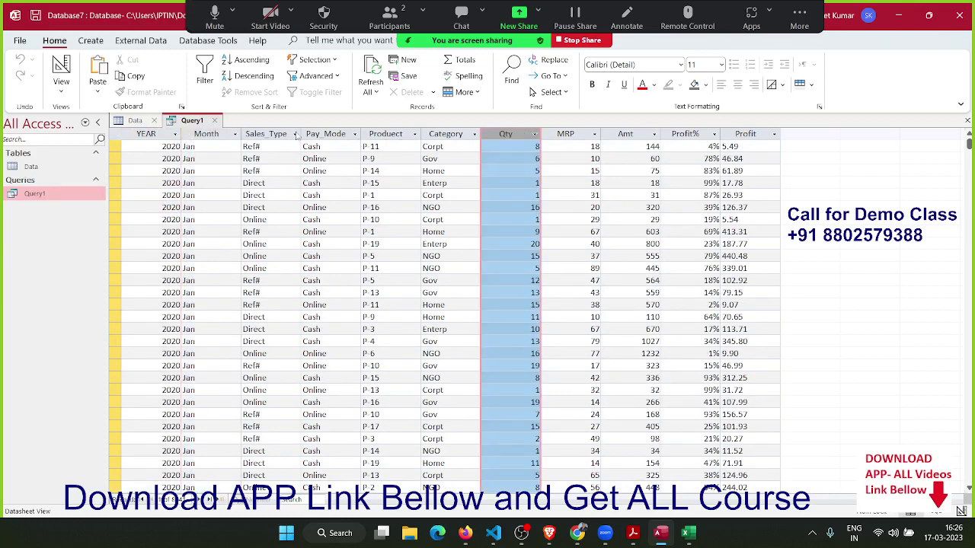
pyautogui.click(214, 120)
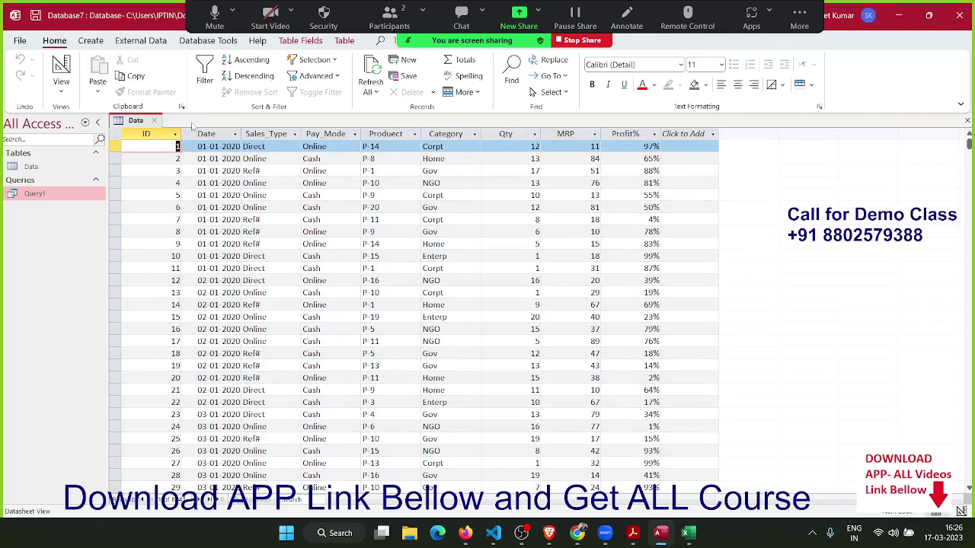
# - Close the Data table and discard an empty Query2 design without saving it
pyautogui.click(154, 120)
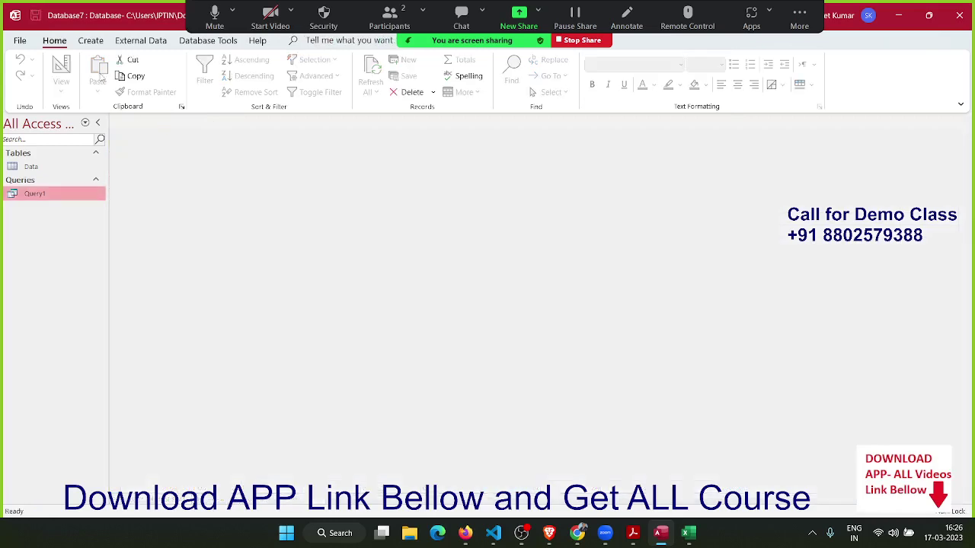
pyautogui.click(79, 42)
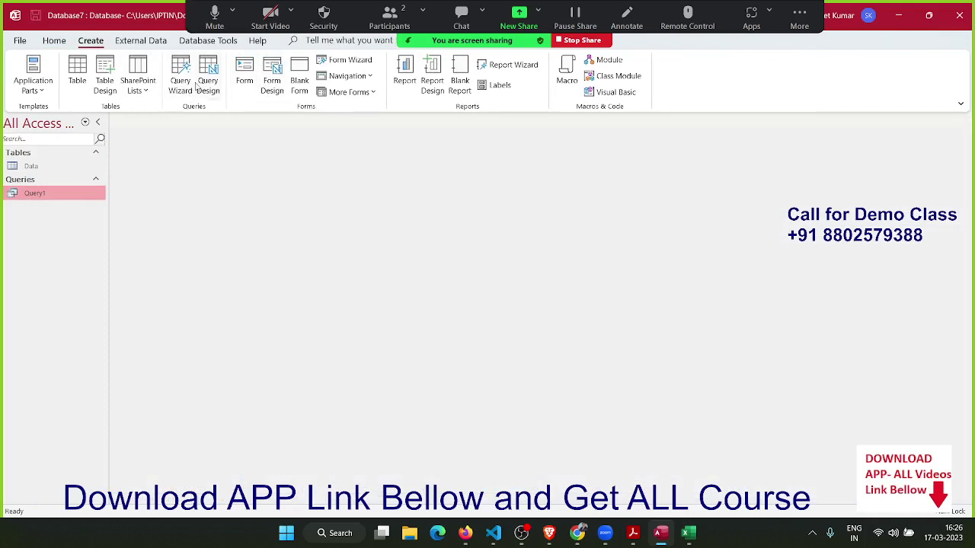
pyautogui.click(206, 82)
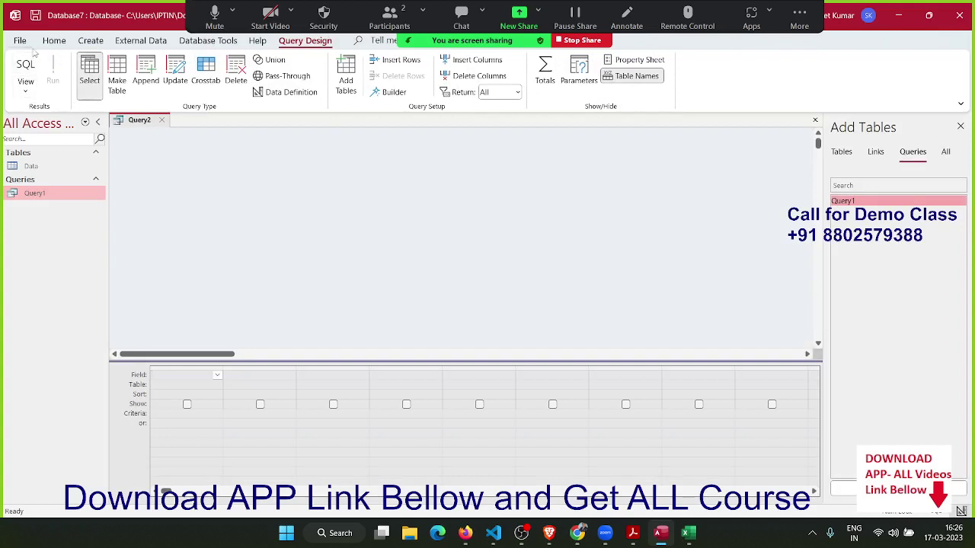
pyautogui.click(90, 42)
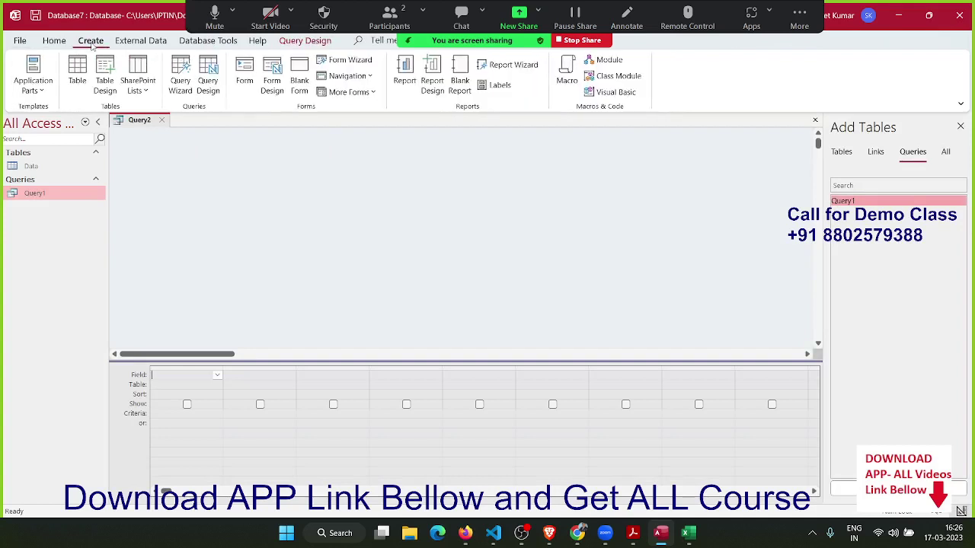
pyautogui.click(190, 92)
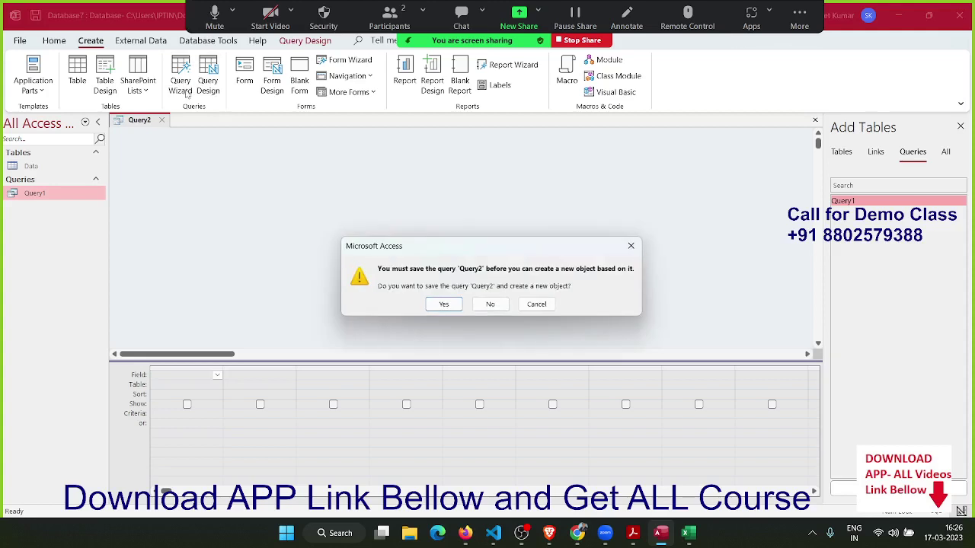
pyautogui.click(536, 304)
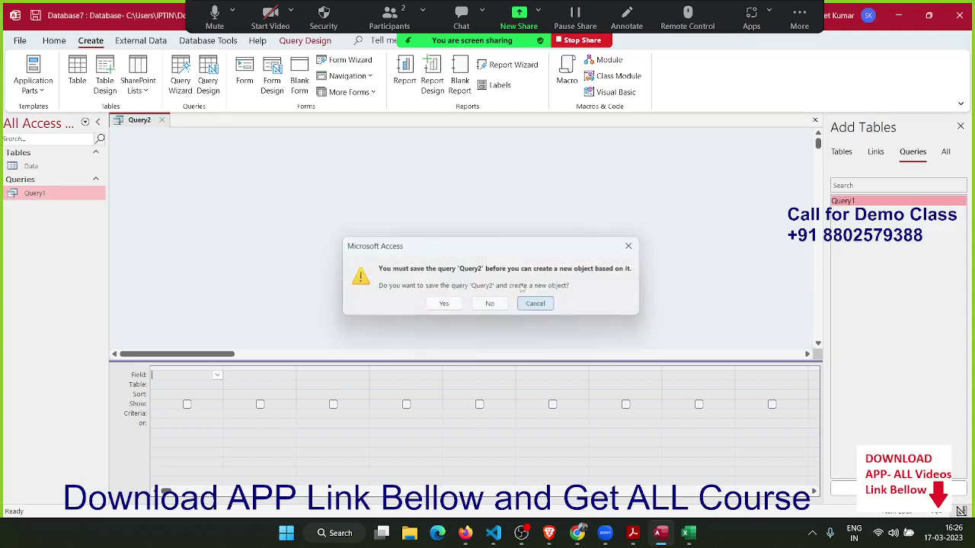
pyautogui.click(164, 121)
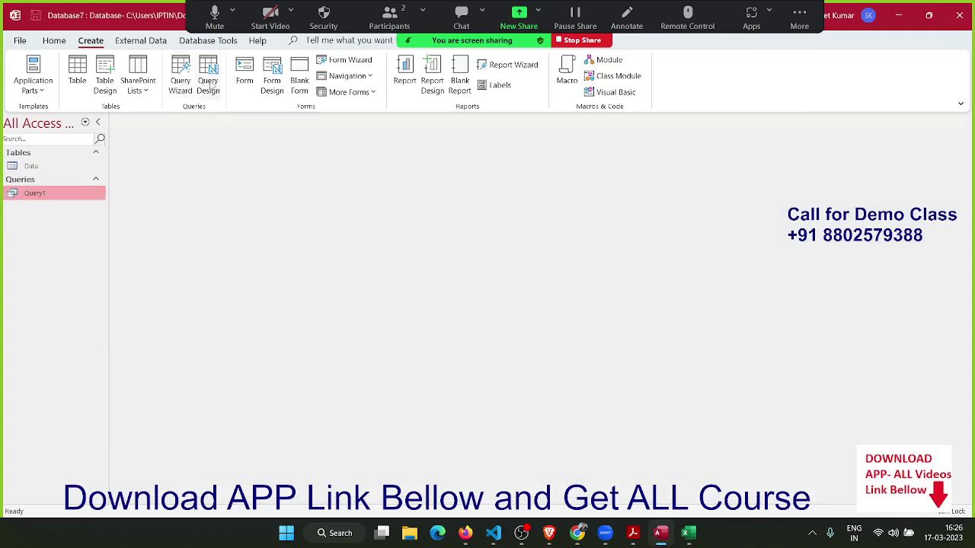
# - Launch the Crosstab Query Wizard and choose Query1 as its source
pyautogui.click(187, 89)
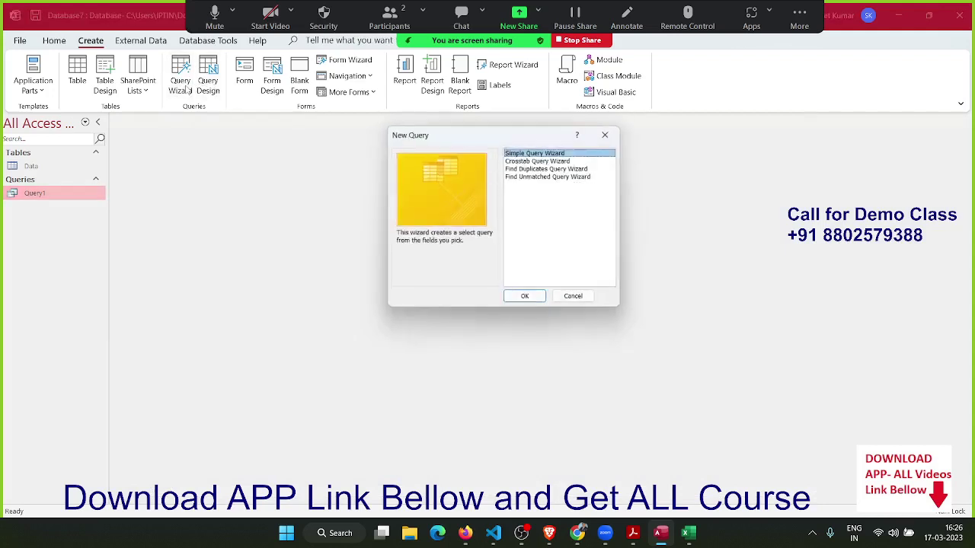
pyautogui.click(556, 160)
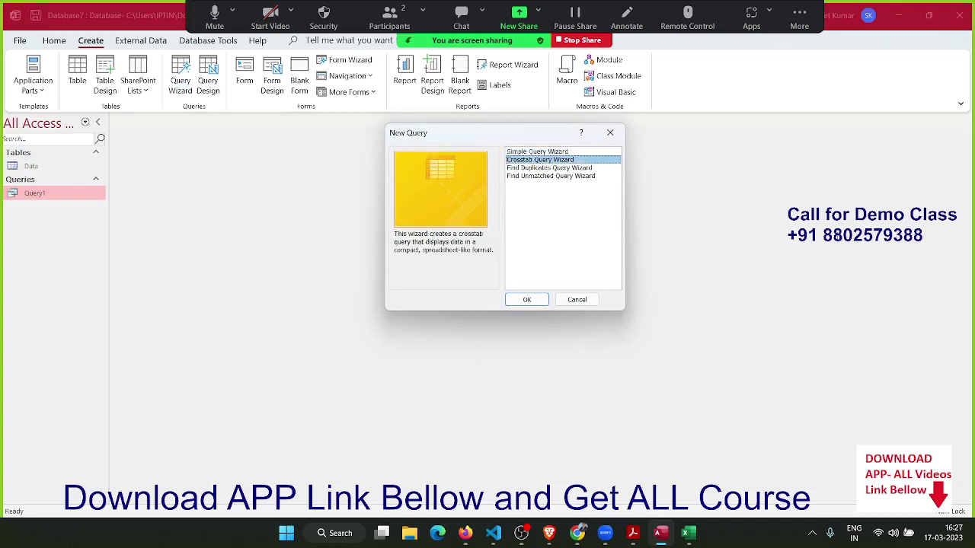
pyautogui.click(517, 302)
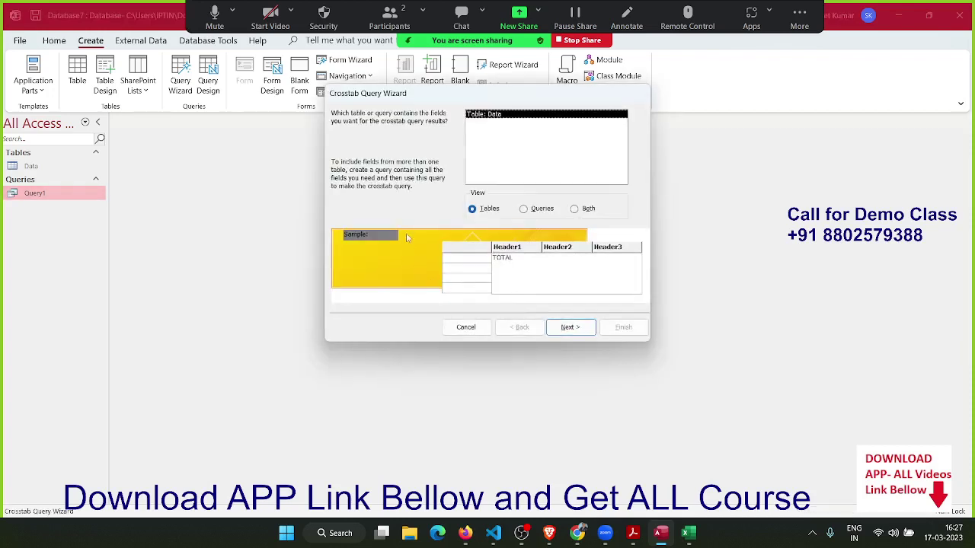
pyautogui.click(523, 209)
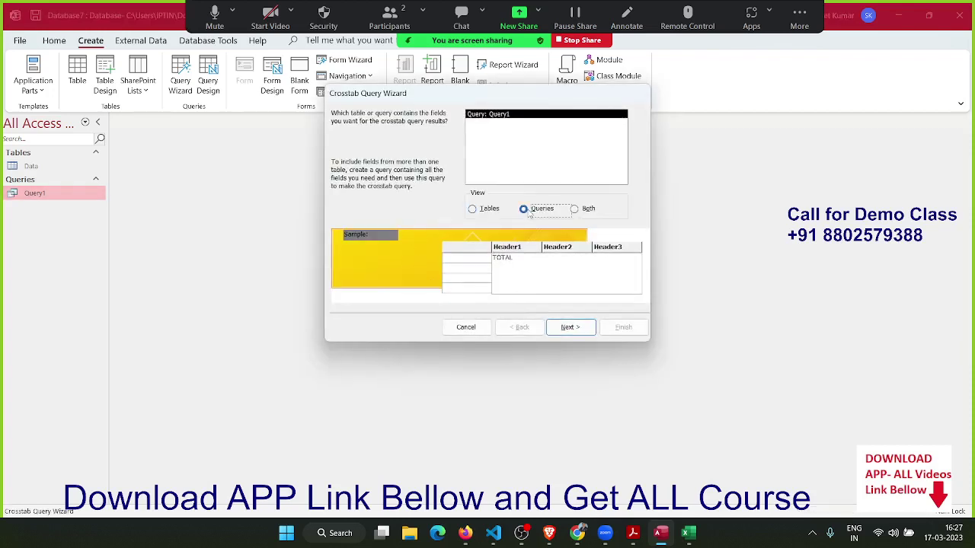
pyautogui.click(495, 116)
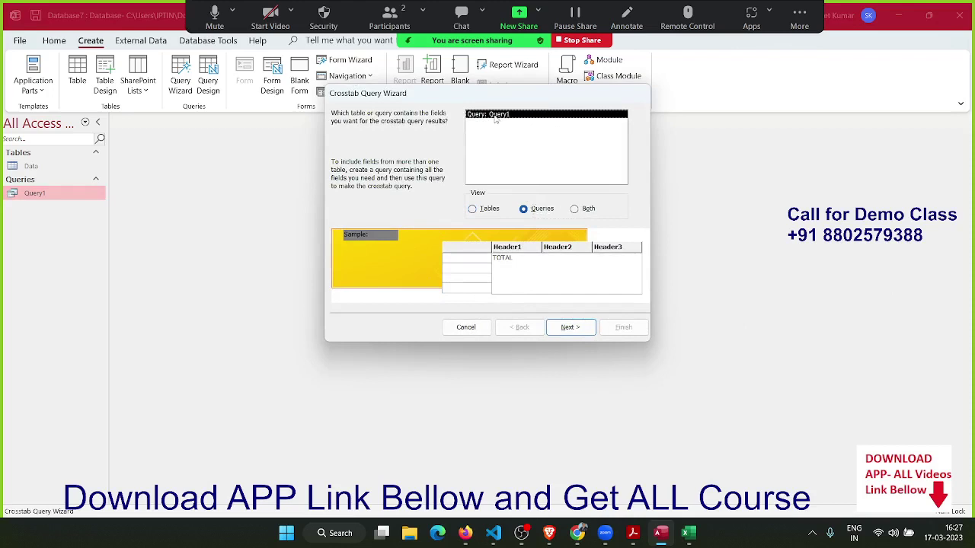
pyautogui.click(577, 328)
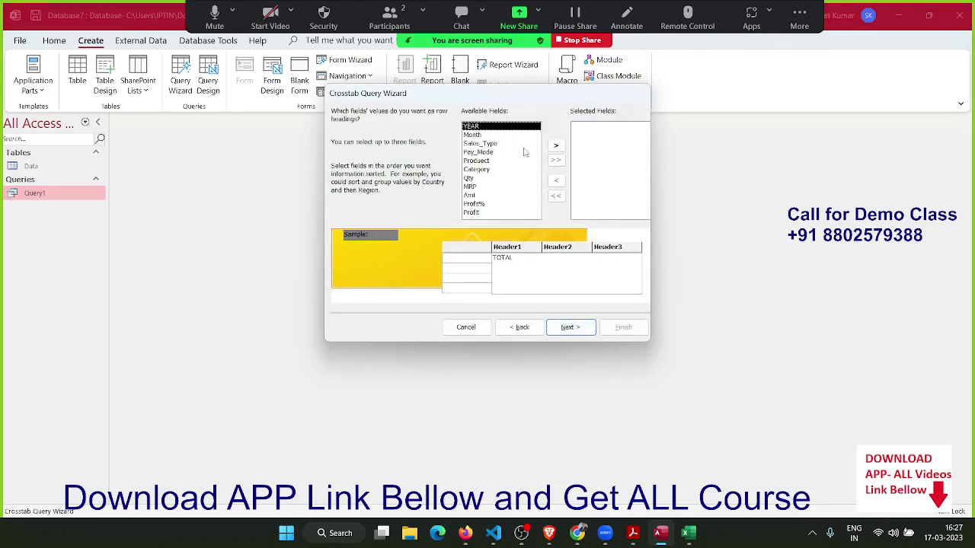
# - Set YEAR as row heading, Month as column heading, Sum of Qty as value, and finish
pyautogui.click(555, 146)
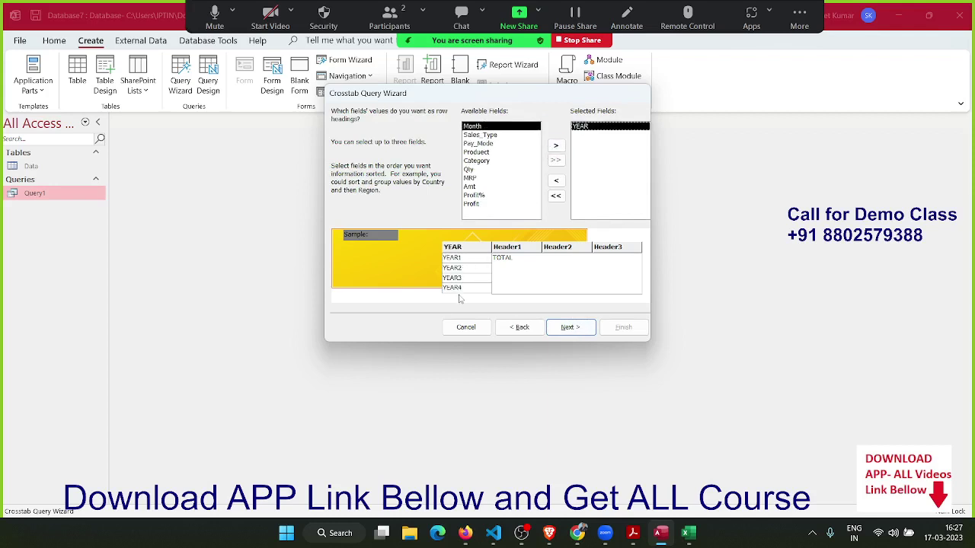
pyautogui.click(567, 327)
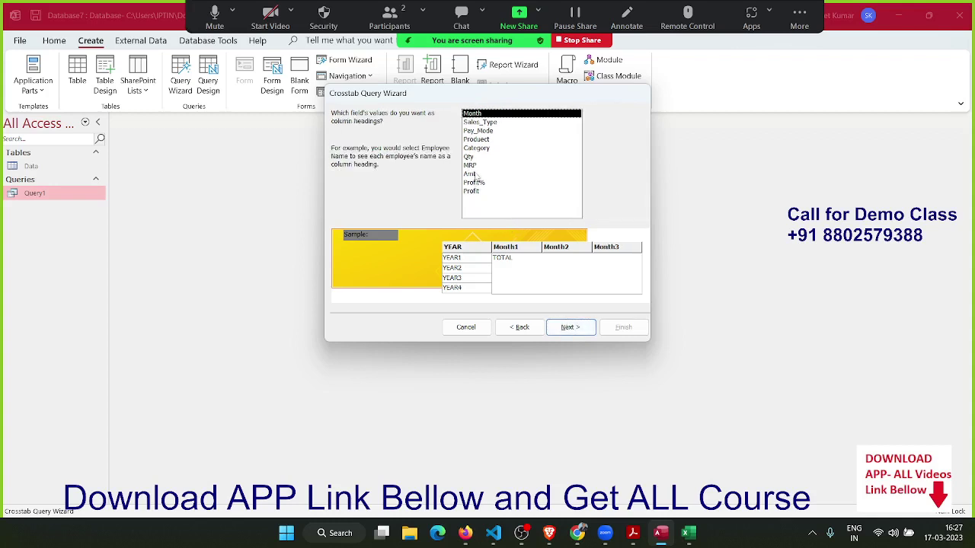
pyautogui.click(475, 157)
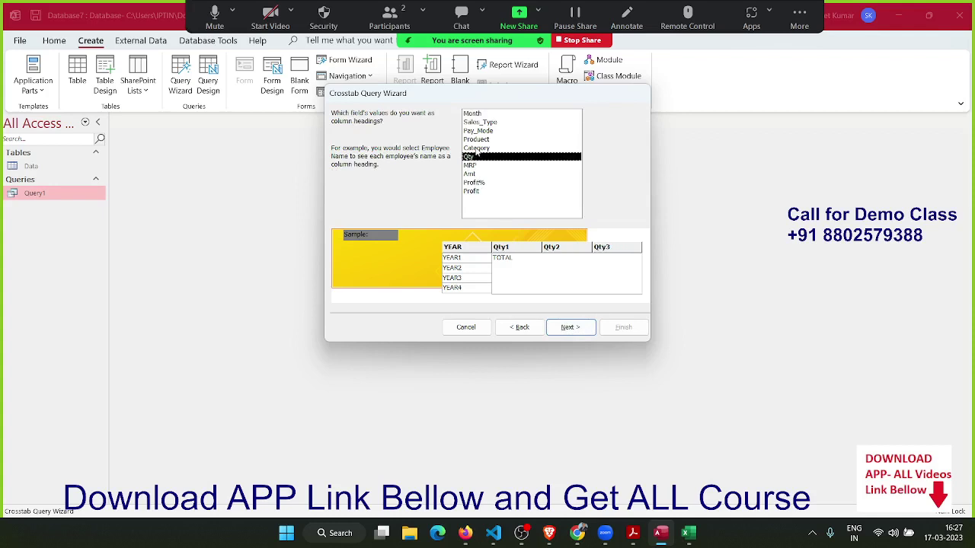
pyautogui.click(477, 114)
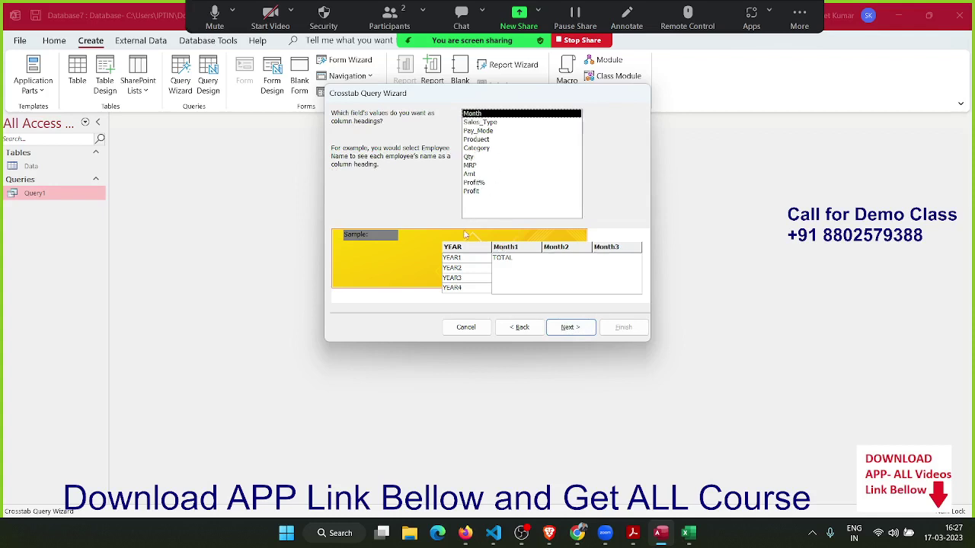
pyautogui.click(573, 328)
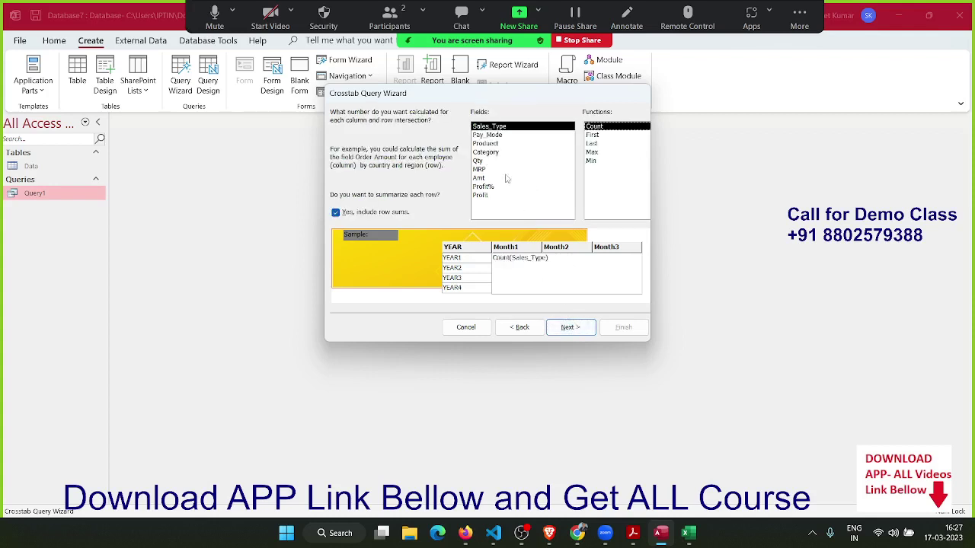
pyautogui.click(481, 163)
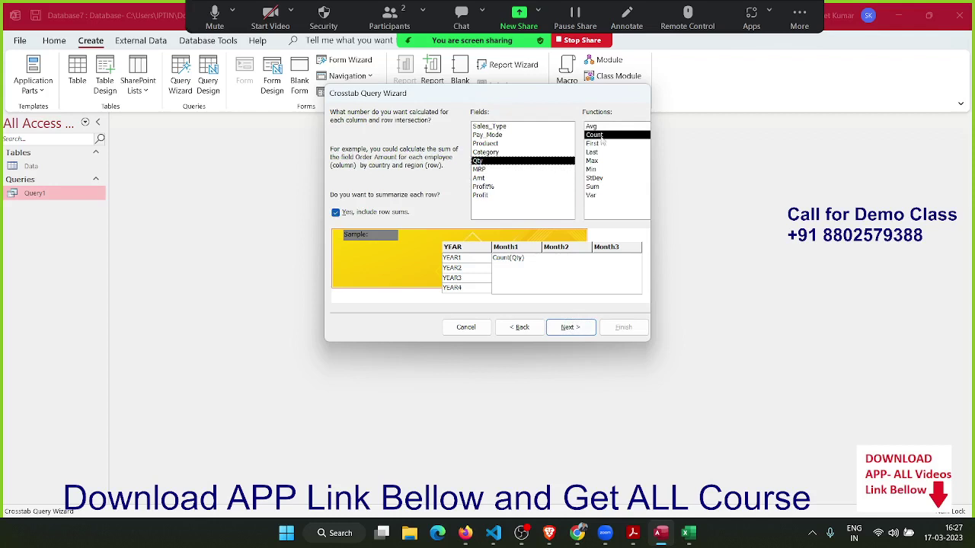
pyautogui.click(594, 186)
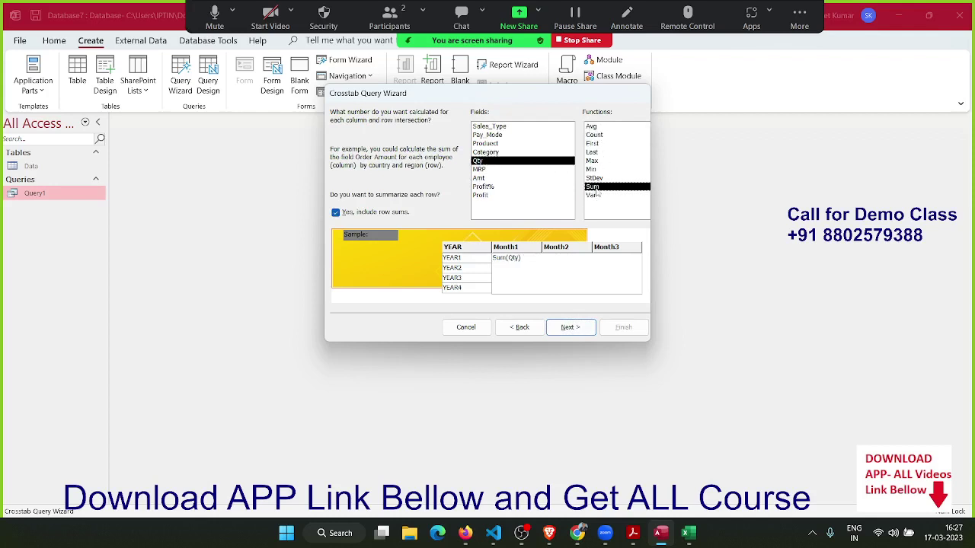
pyautogui.click(570, 327)
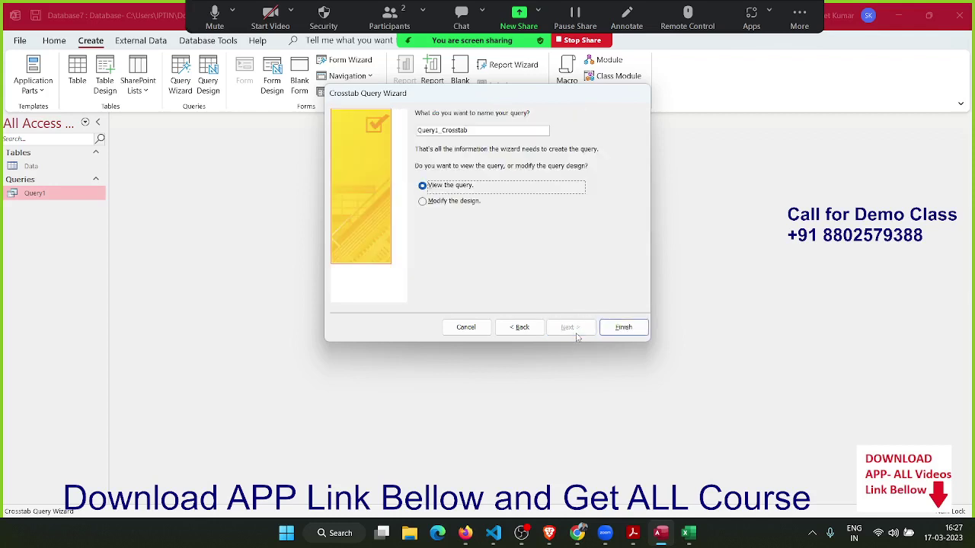
pyautogui.click(628, 329)
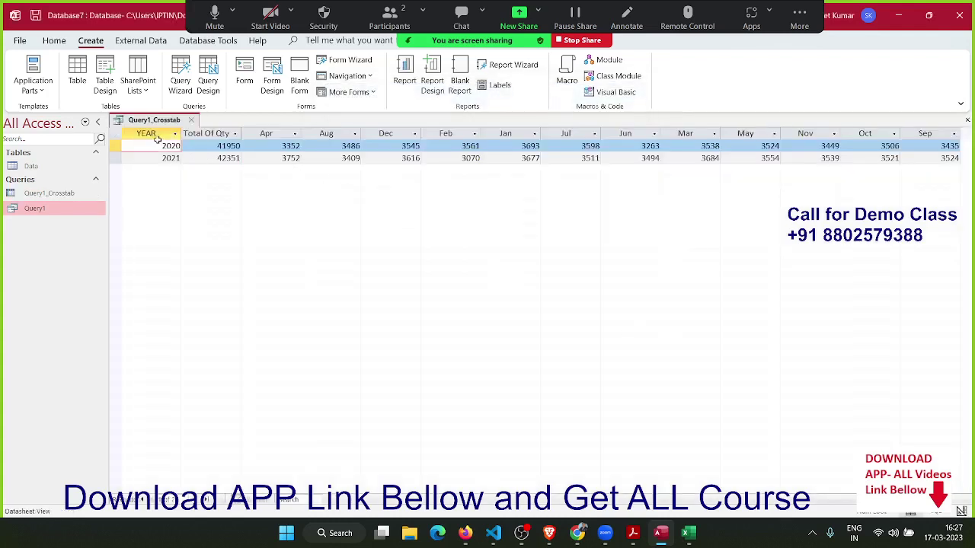
# - Review the Apr–Sep month columns, then close the blank Query2 and the Query1_Crosstab datasheet
pyautogui.moveTo(265, 133); pyautogui.dragTo(972, 145)
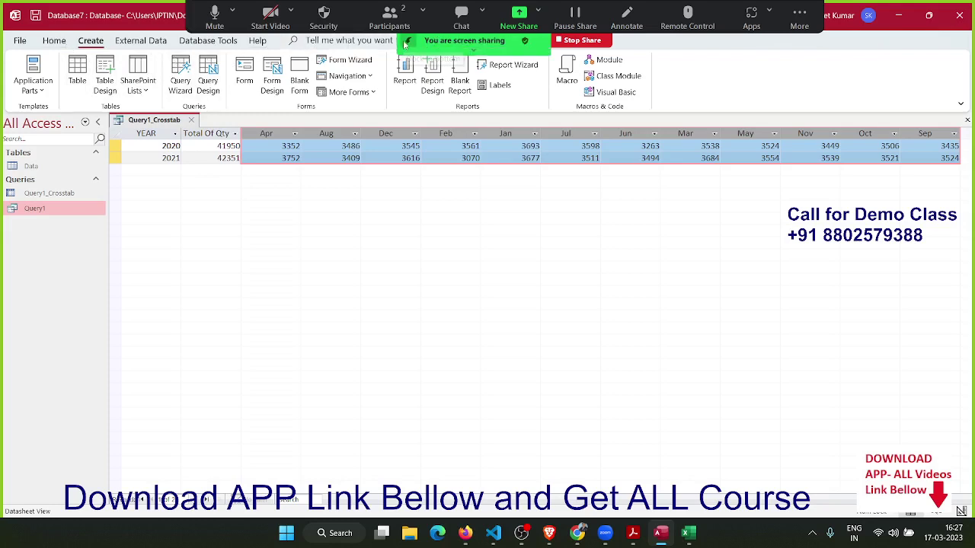
pyautogui.click(476, 150)
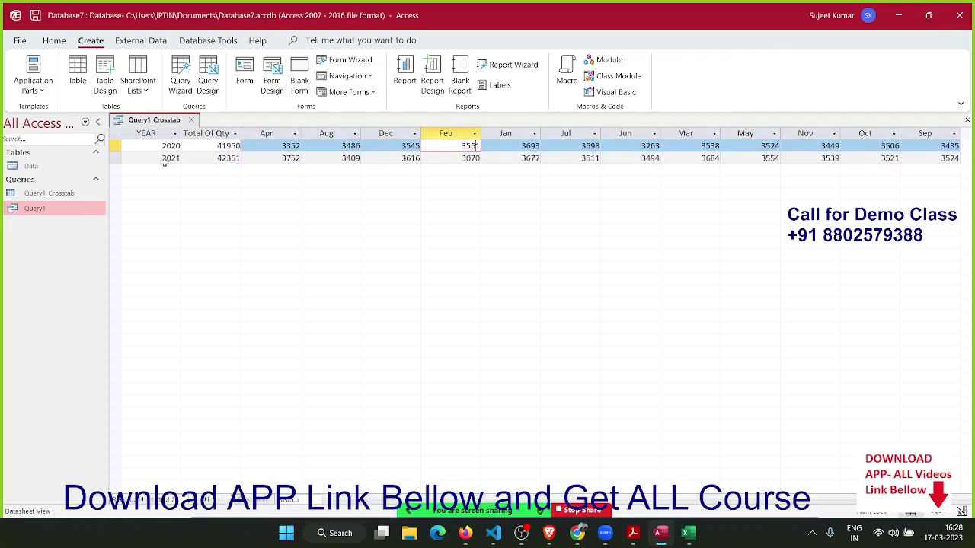
pyautogui.click(207, 95)
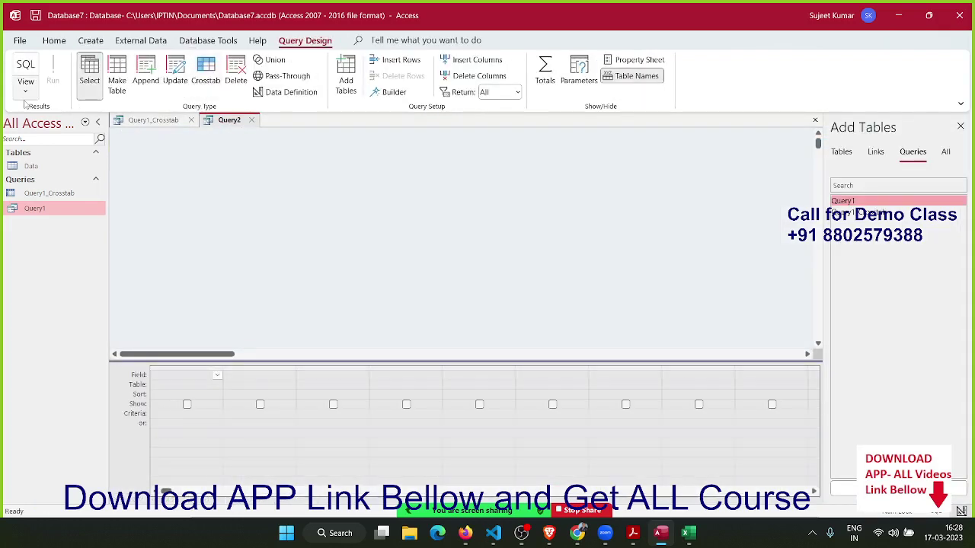
pyautogui.click(145, 123)
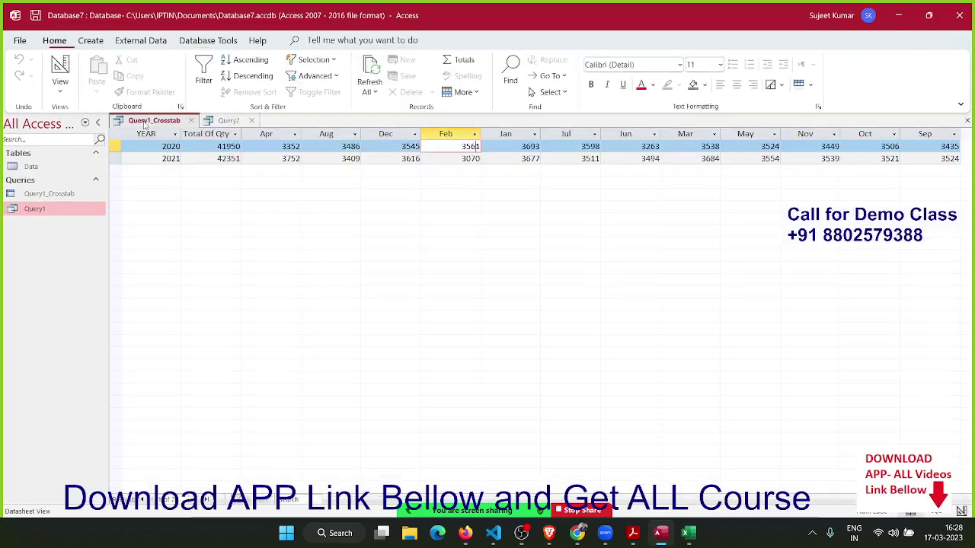
pyautogui.click(242, 121)
pyautogui.click(250, 120)
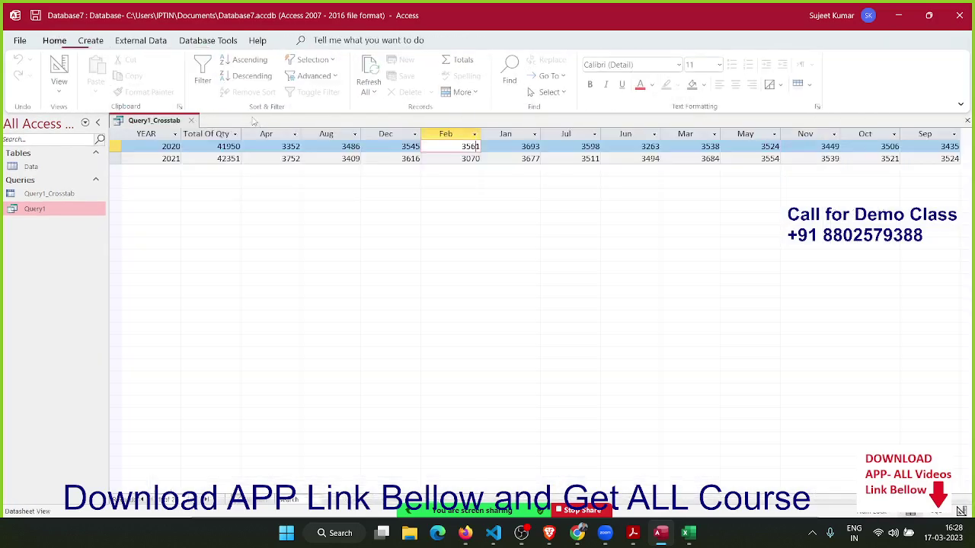
pyautogui.click(194, 122)
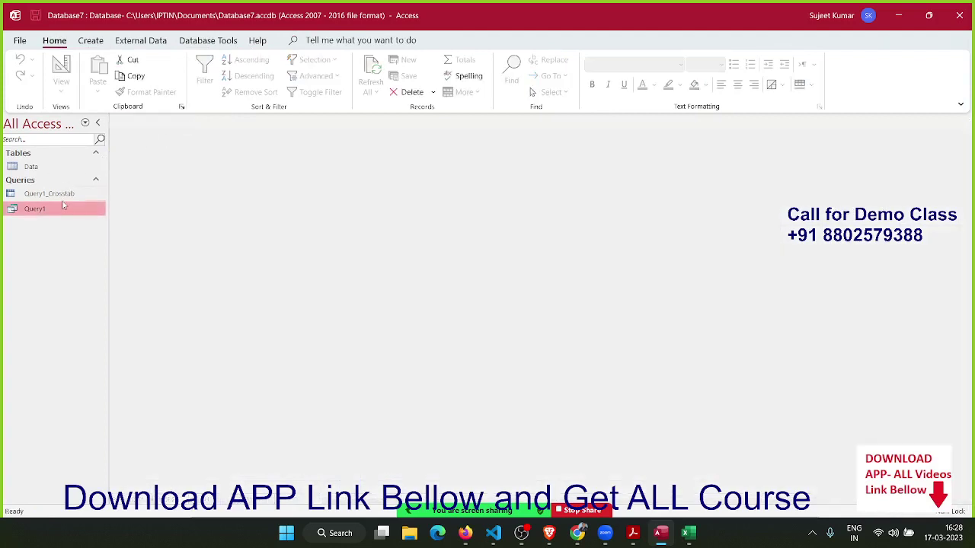
# - Open Query1_Crosstab in Design View and set YEAR's Crosstab role to Column Heading
pyautogui.rightClick(64, 195)
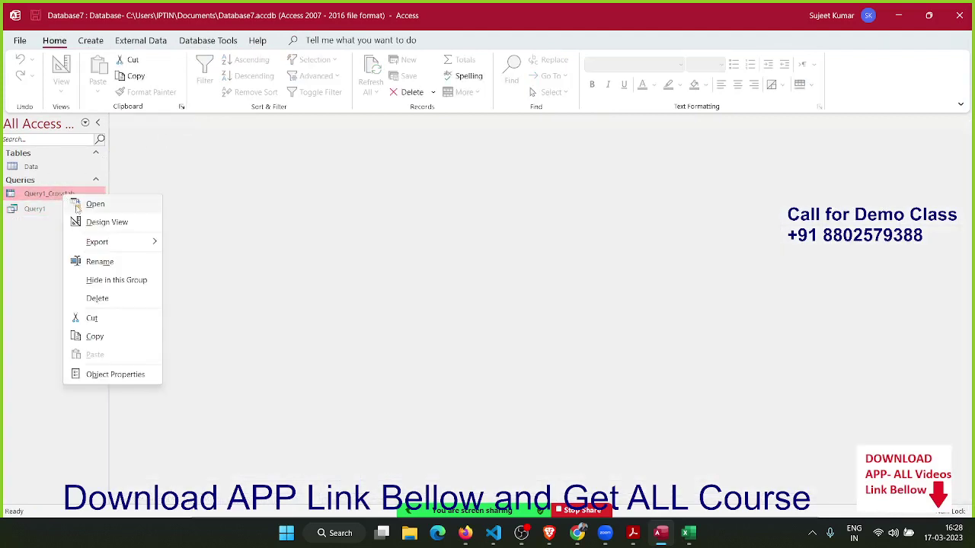
pyautogui.click(95, 221)
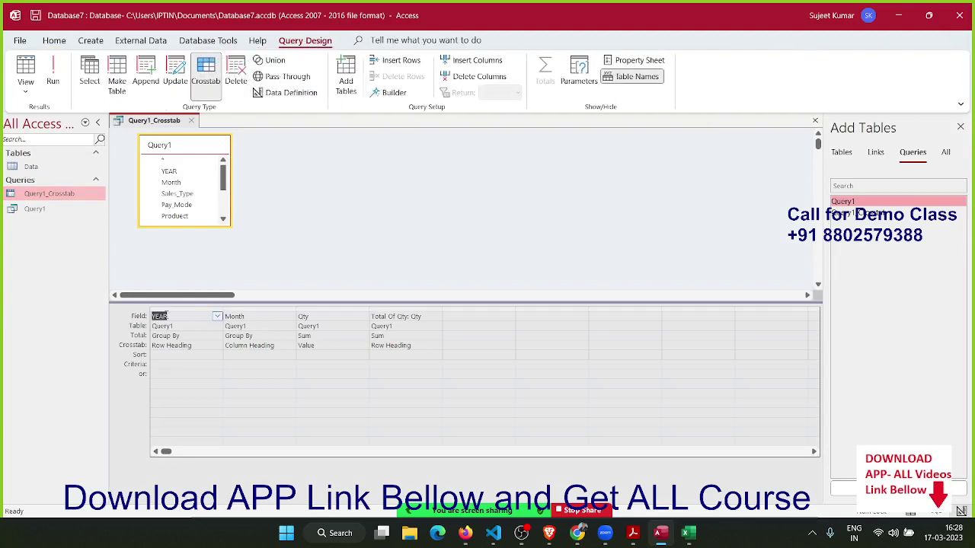
pyautogui.click(217, 345)
pyautogui.click(179, 365)
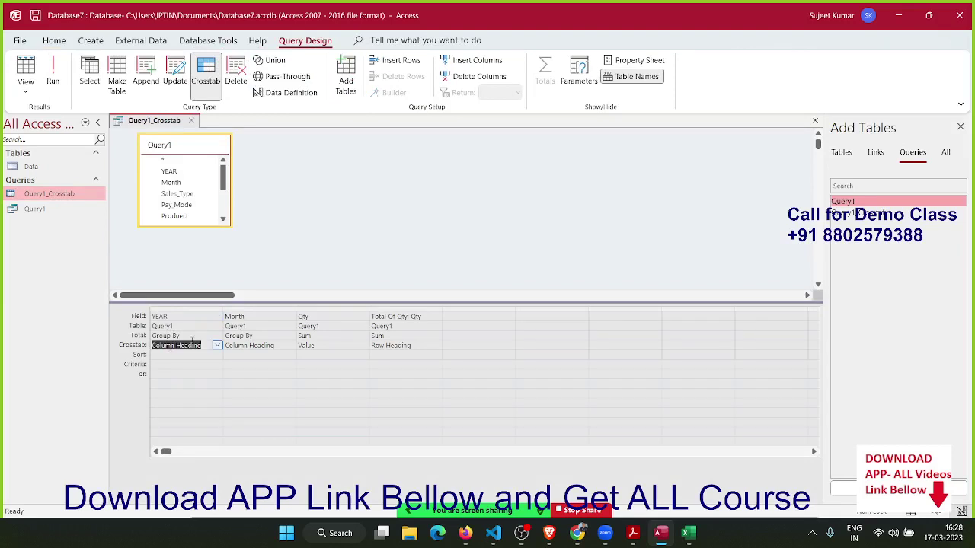
pyautogui.click(218, 346)
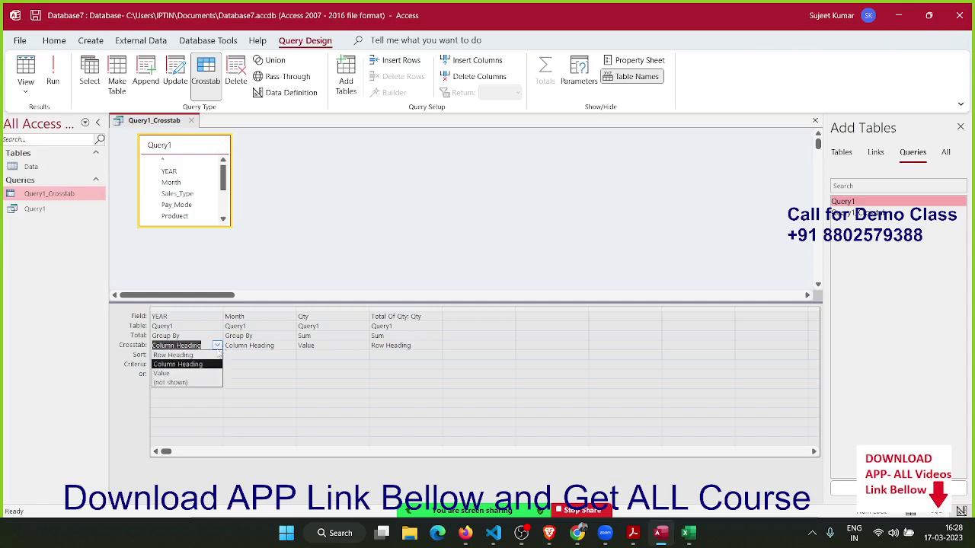
pyautogui.click(248, 374)
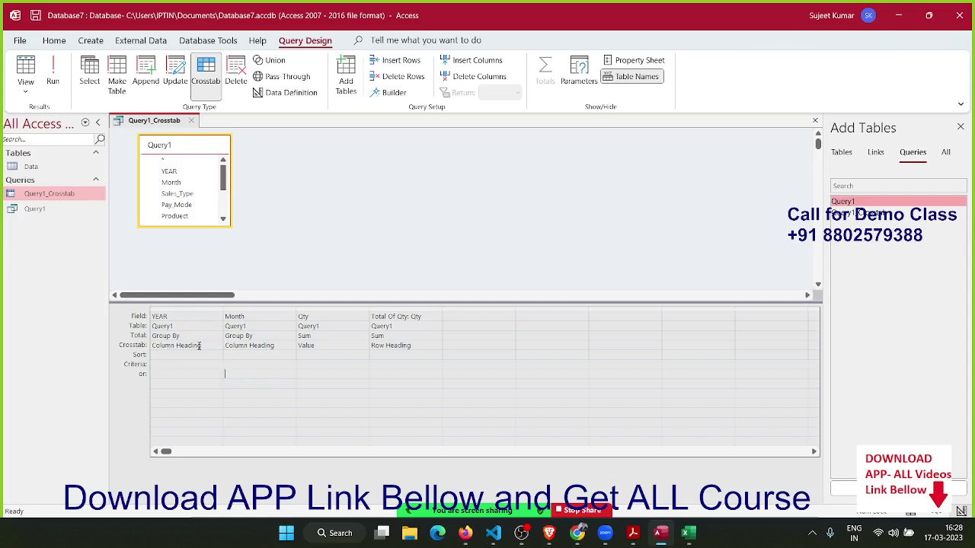
# - Set Month's Crosstab role to Row Heading, check Total Of Qty, and save the query
pyautogui.click(272, 345)
pyautogui.click(290, 346)
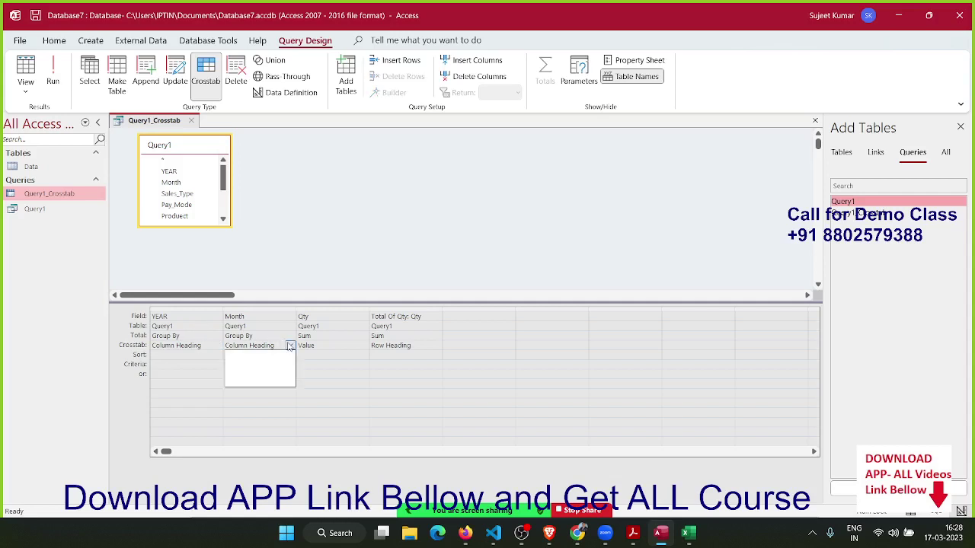
pyautogui.click(252, 355)
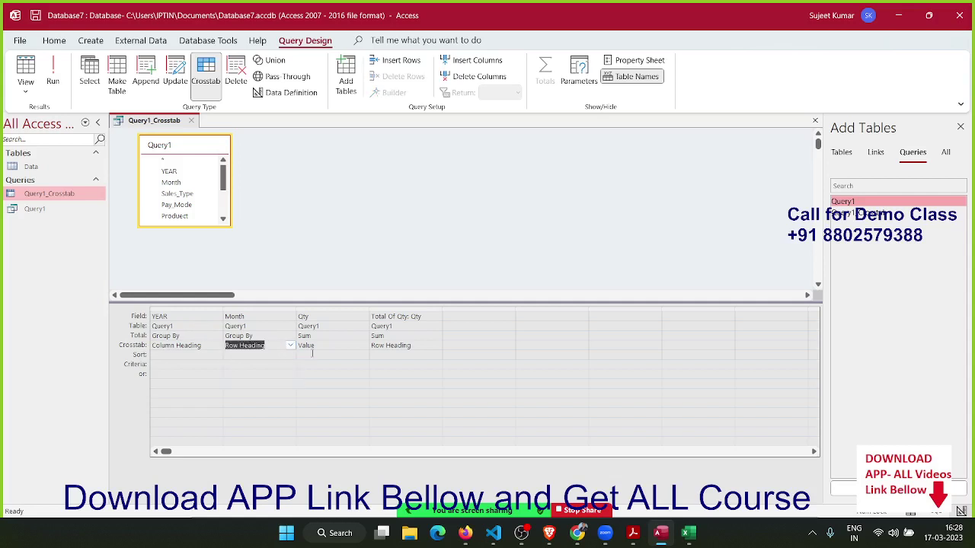
pyautogui.click(372, 354)
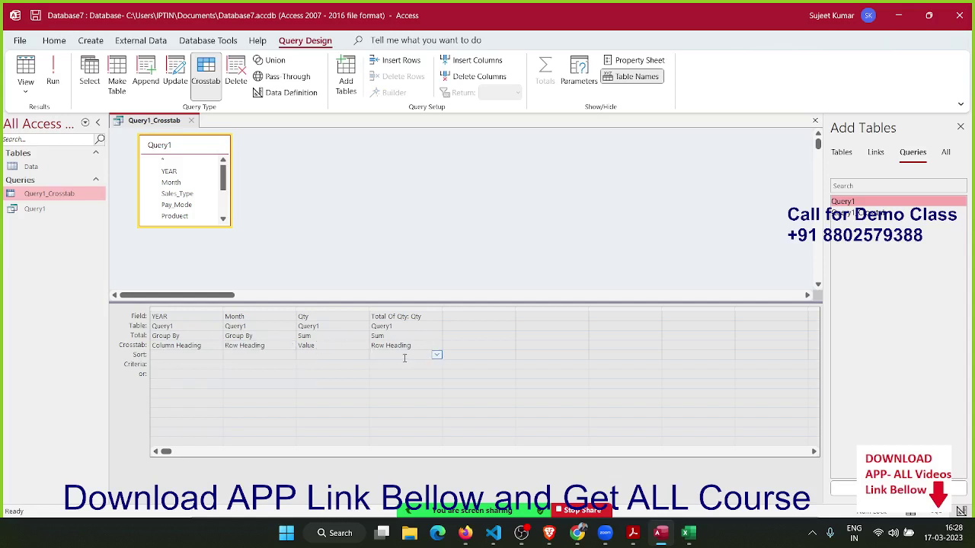
pyautogui.click(412, 335)
pyautogui.click(412, 345)
pyautogui.click(192, 123)
pyautogui.click(437, 302)
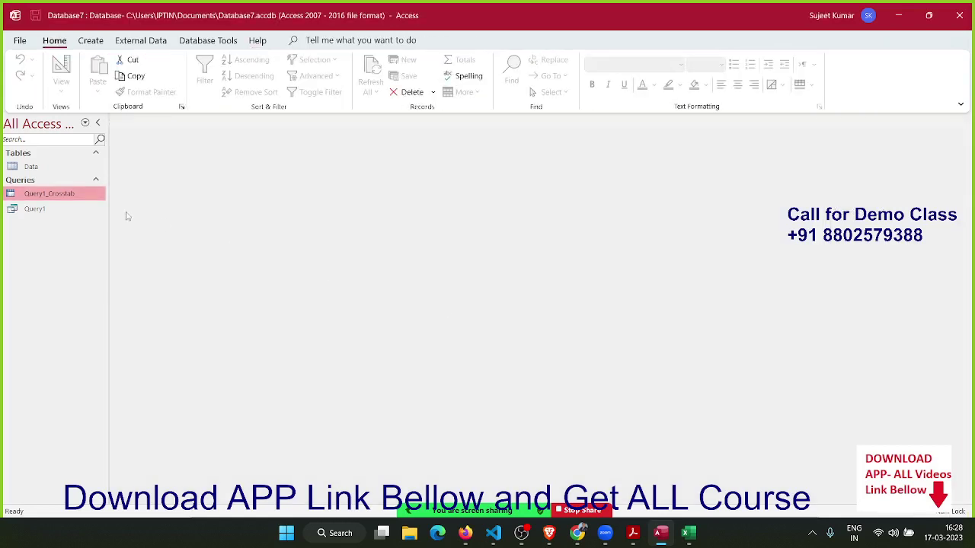
pyautogui.doubleClick(70, 195)
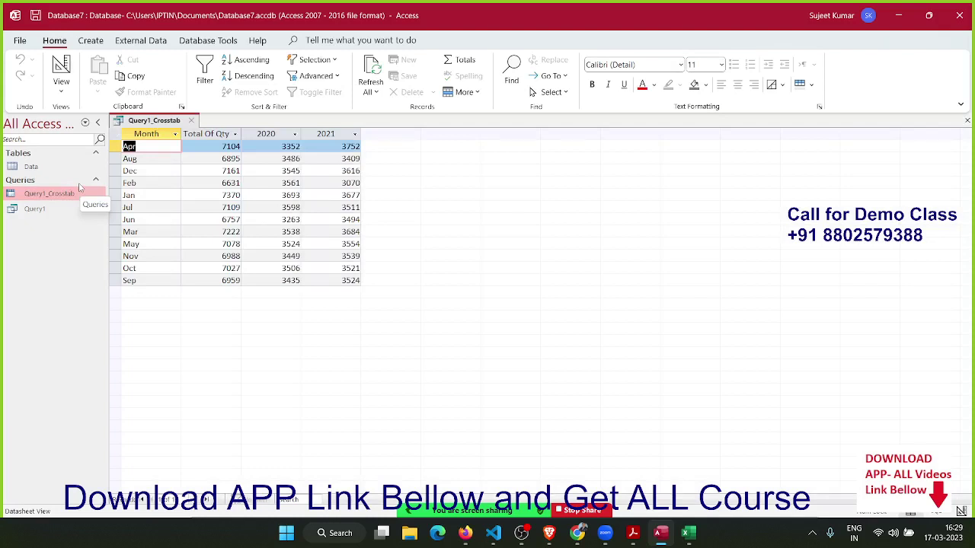
pyautogui.click(216, 134)
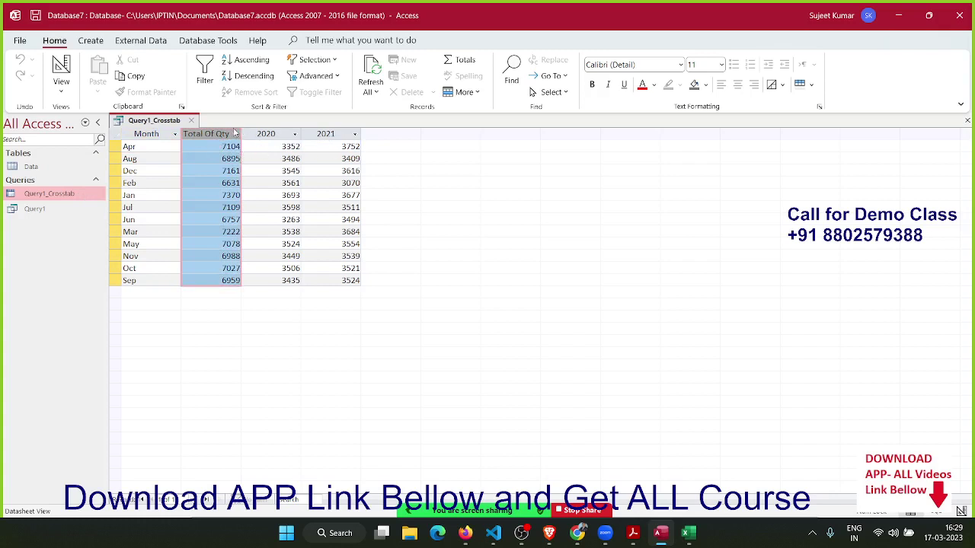
pyautogui.click(194, 122)
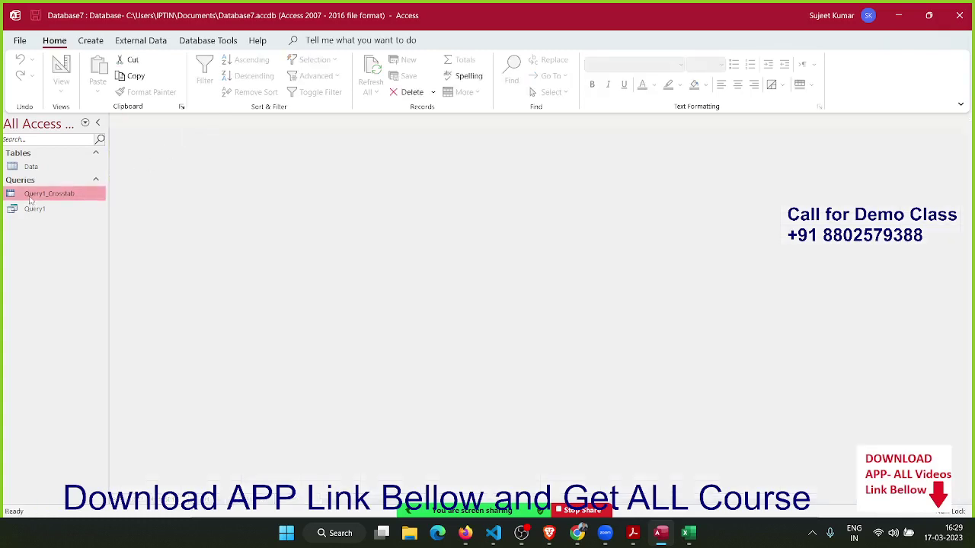
# - Open Query1_Crosstab in Design View and select the Total Of Qty column in the grid
pyautogui.rightClick(31, 201)
pyautogui.click(74, 224)
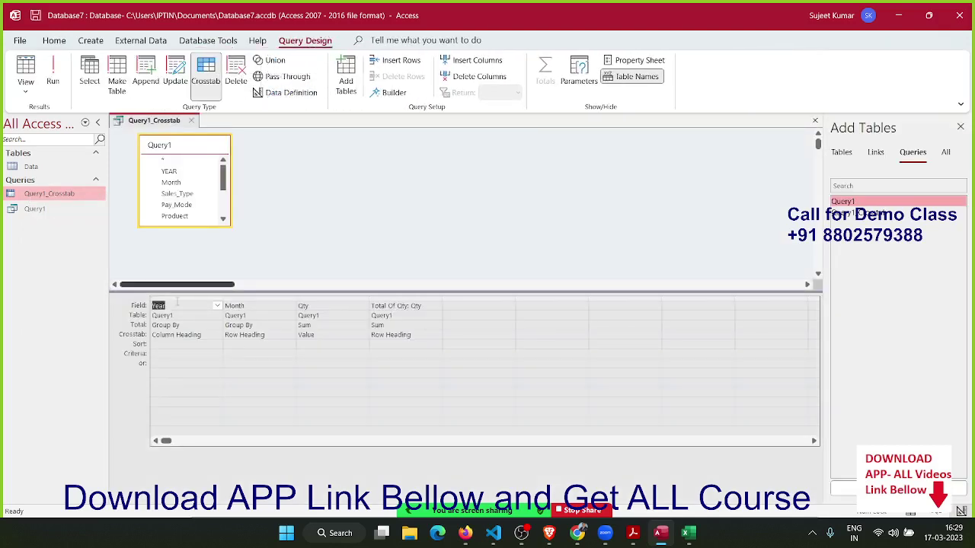
pyautogui.click(381, 305)
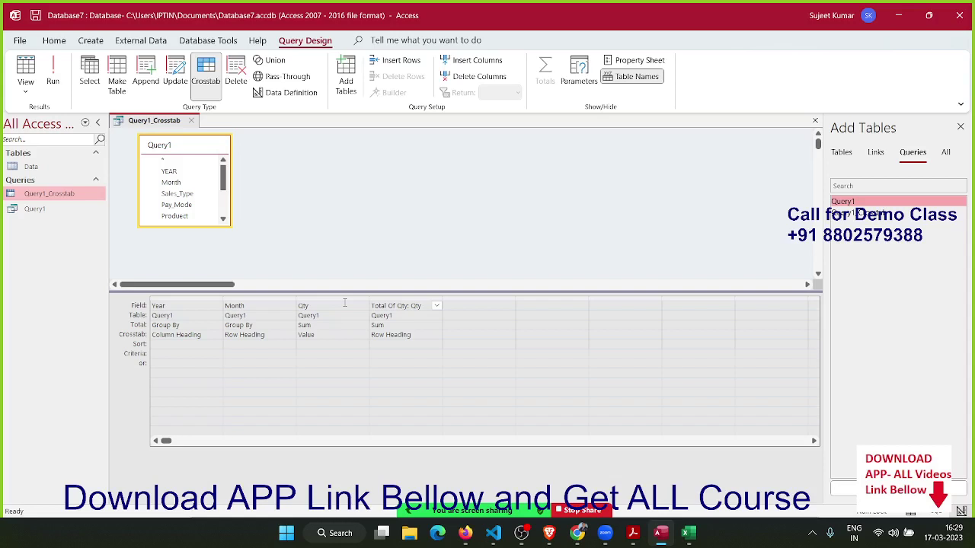
pyautogui.click(382, 298)
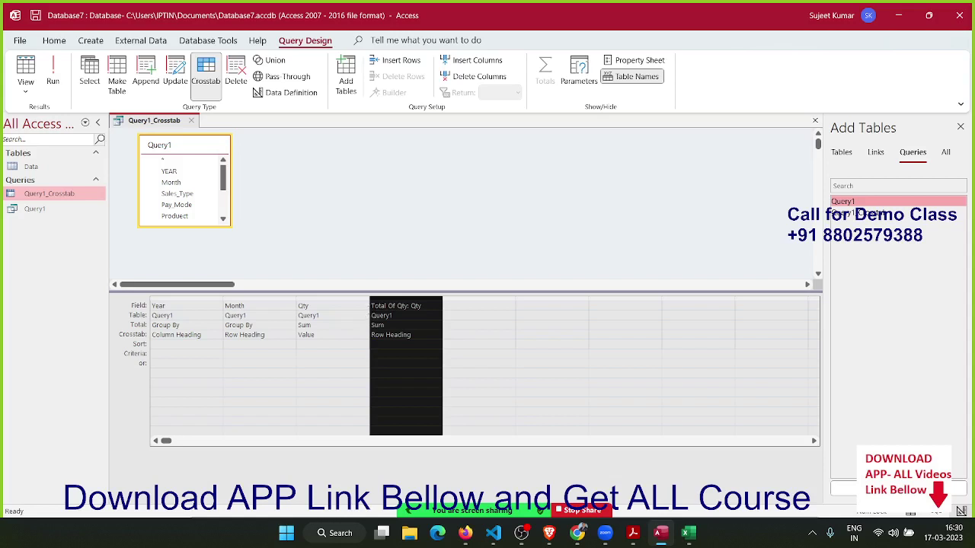
# - Drag the Total Of Qty column to the front of the grid and save the query
pyautogui.click(389, 305)
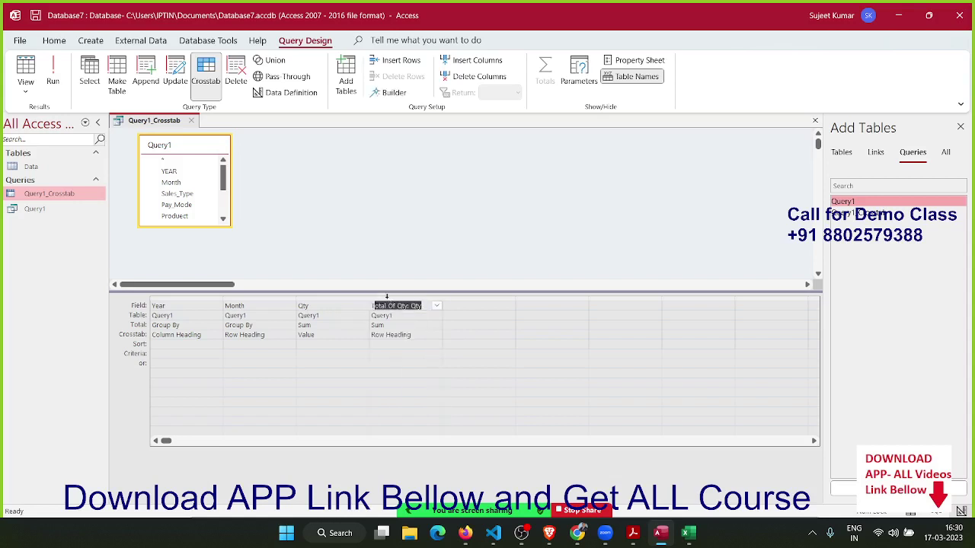
pyautogui.click(386, 298)
pyautogui.moveTo(386, 298)
pyautogui.mouseDown()
pyautogui.moveTo(150, 305)
pyautogui.moveTo(236, 322)
pyautogui.mouseUp()
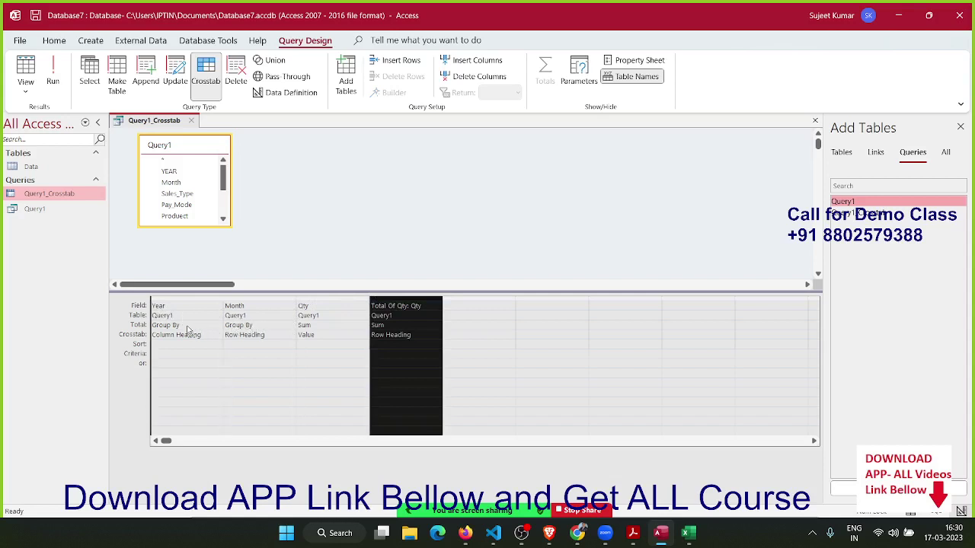
pyautogui.moveTo(236, 323); pyautogui.dragTo(188, 327)
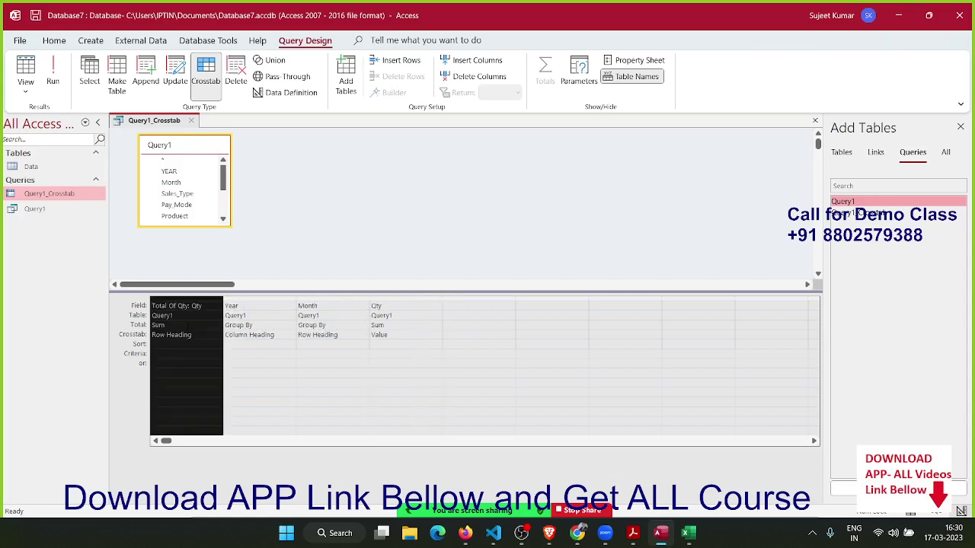
pyautogui.click(191, 120)
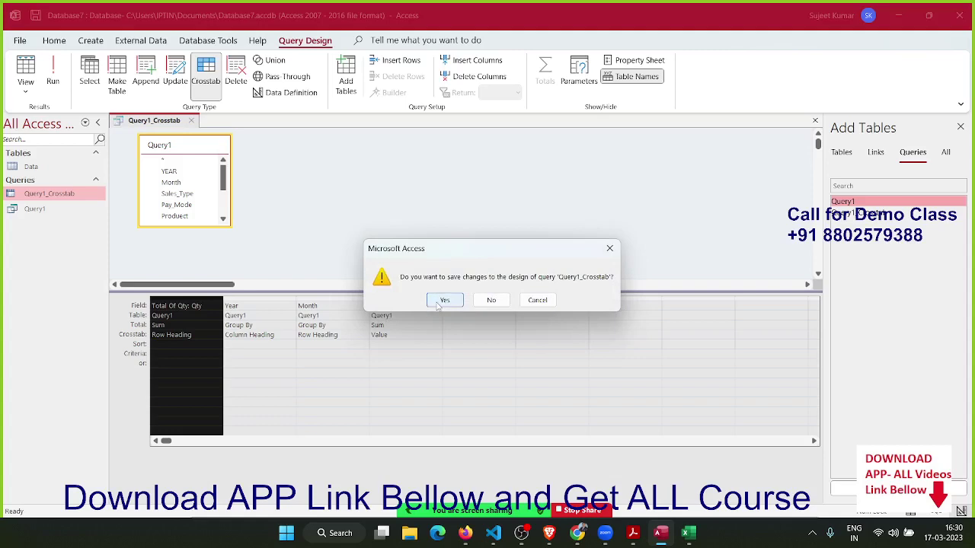
pyautogui.click(440, 305)
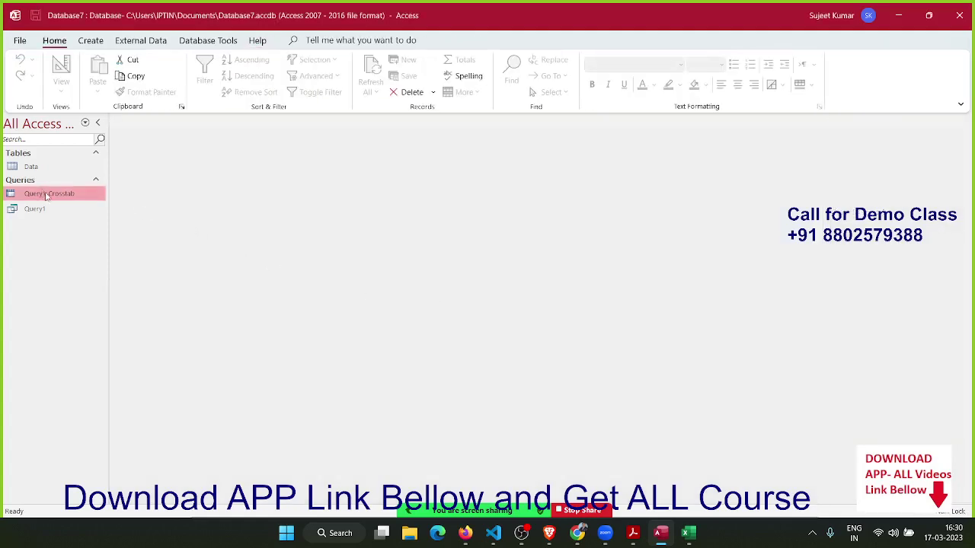
# - Reopen Query1_Crosstab's design, move Total Of Qty after the Qty column, and save it
pyautogui.doubleClick(47, 195)
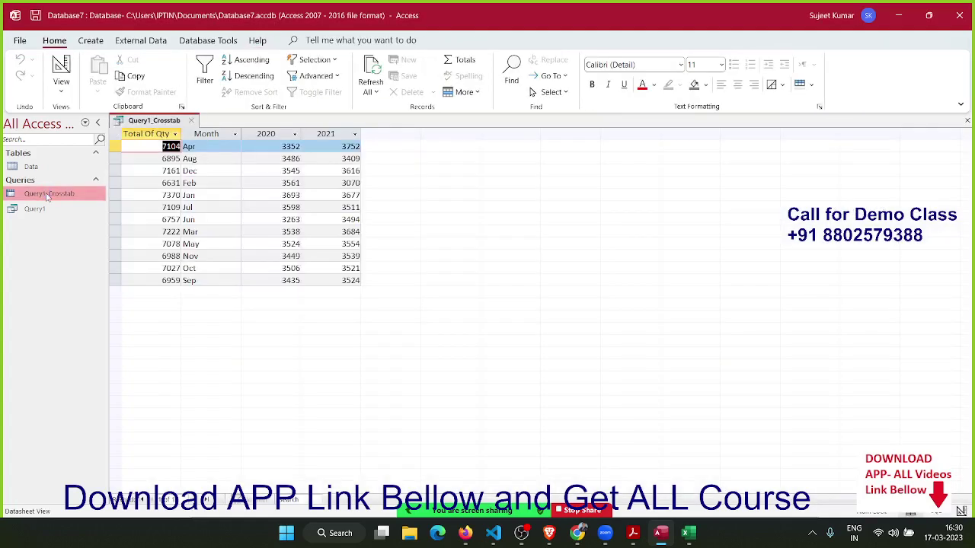
pyautogui.rightClick(74, 196)
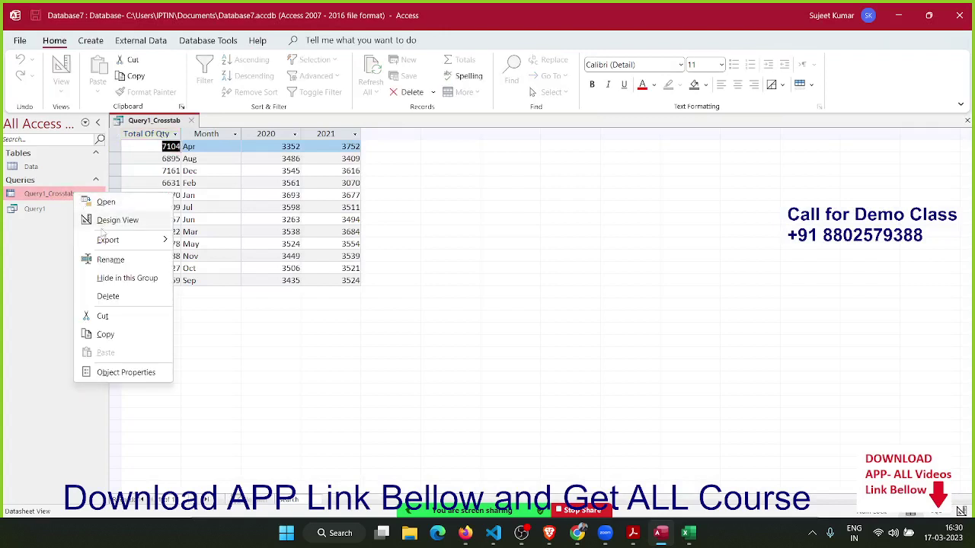
pyautogui.click(107, 222)
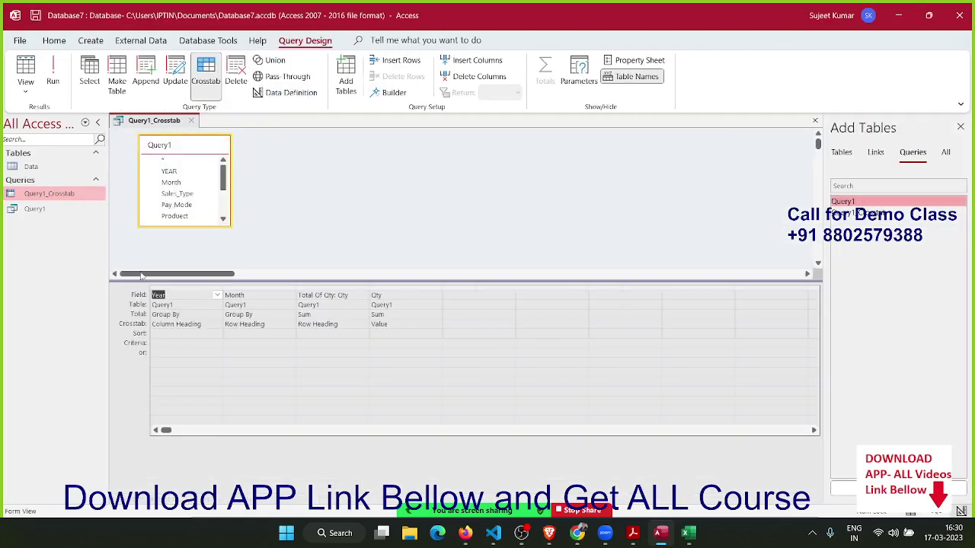
pyautogui.click(333, 288)
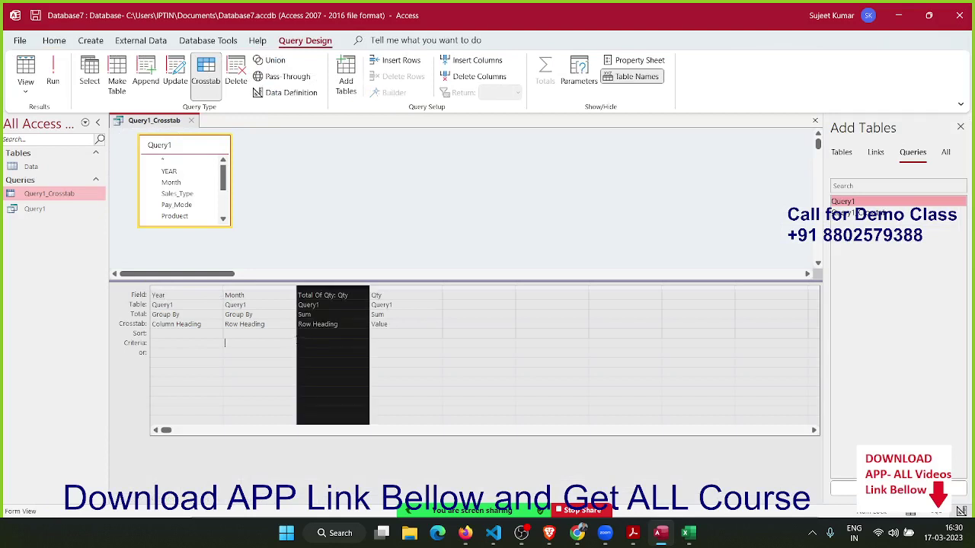
pyautogui.click(225, 342)
pyautogui.click(312, 289)
pyautogui.moveTo(312, 289); pyautogui.dragTo(415, 291)
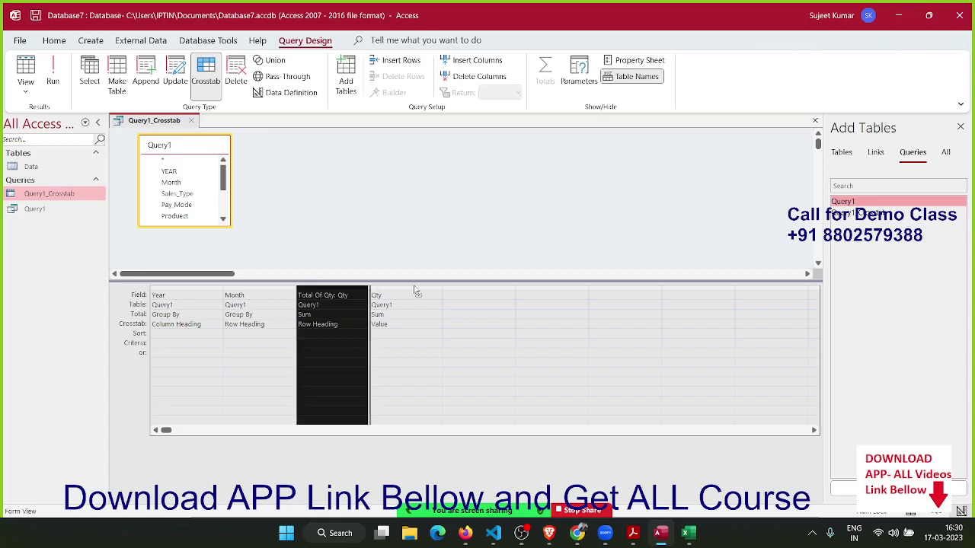
pyautogui.moveTo(415, 291); pyautogui.dragTo(453, 297)
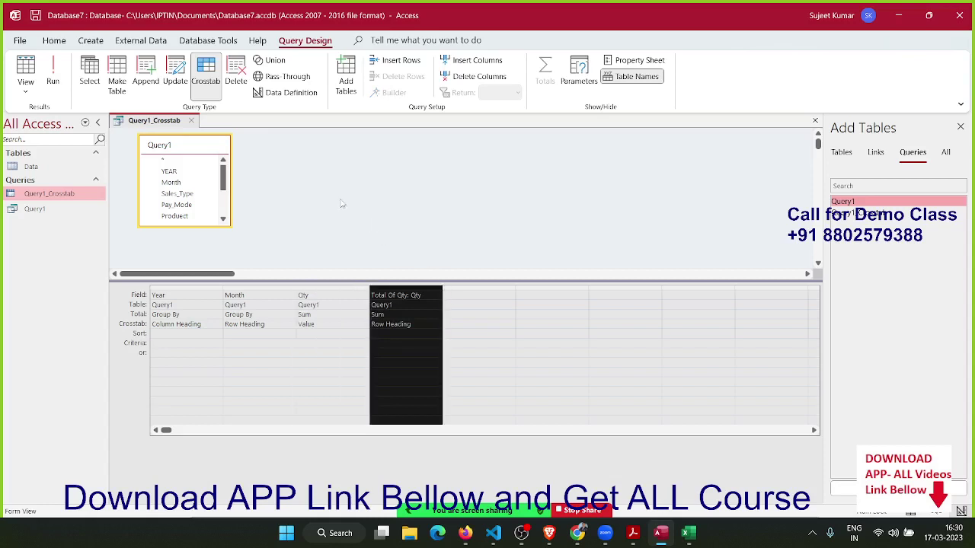
pyautogui.click(191, 120)
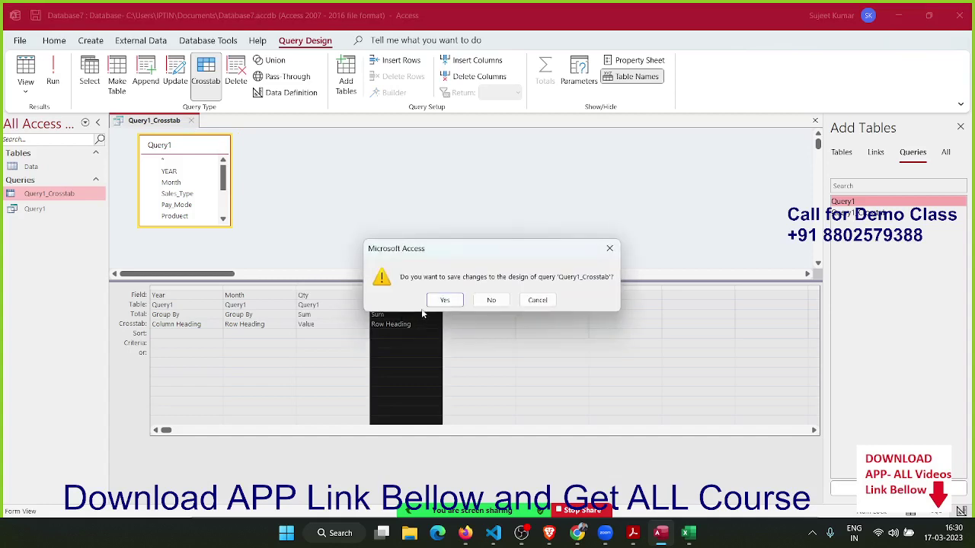
pyautogui.click(444, 300)
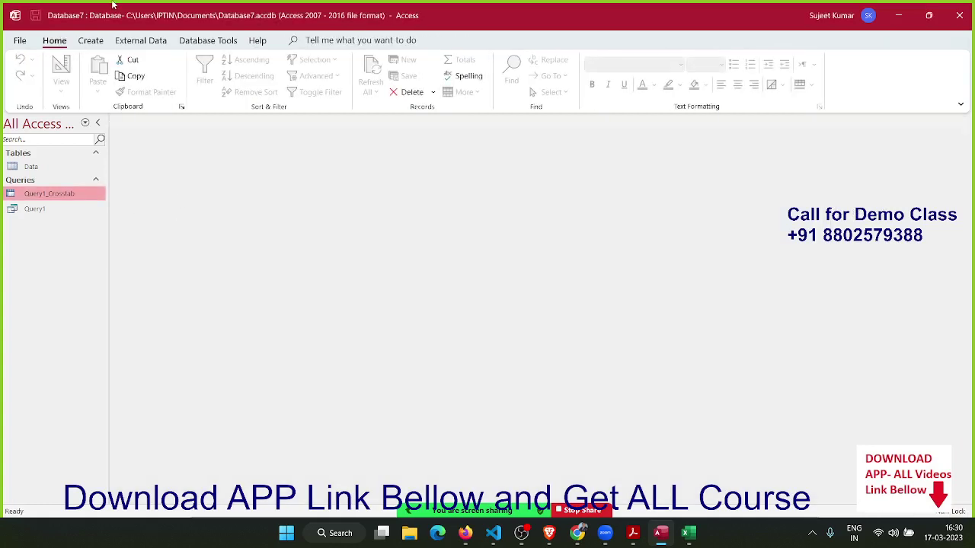
# - Start the Report Wizard on Query1_Crosstab and add Month, 2020, 2021 and Total Of Qty
pyautogui.click(97, 43)
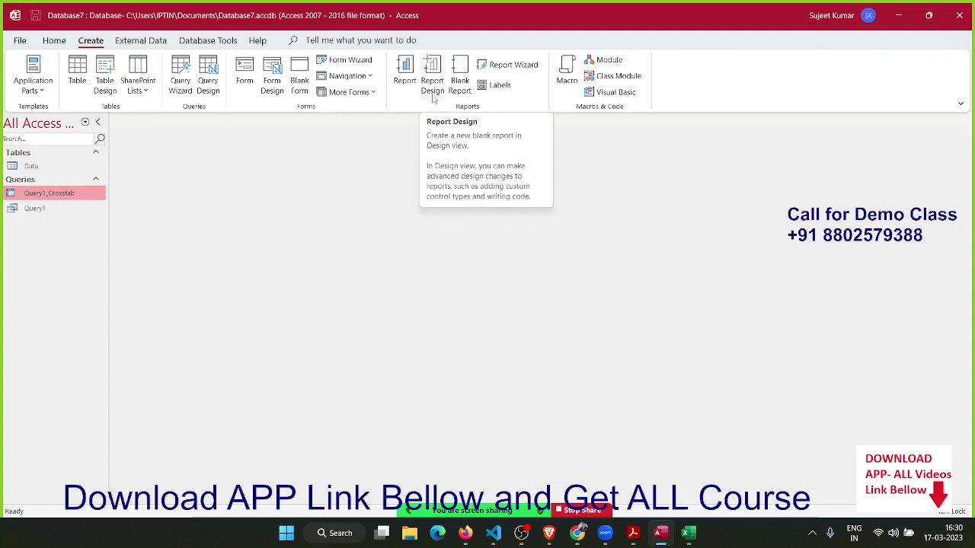
pyautogui.click(481, 70)
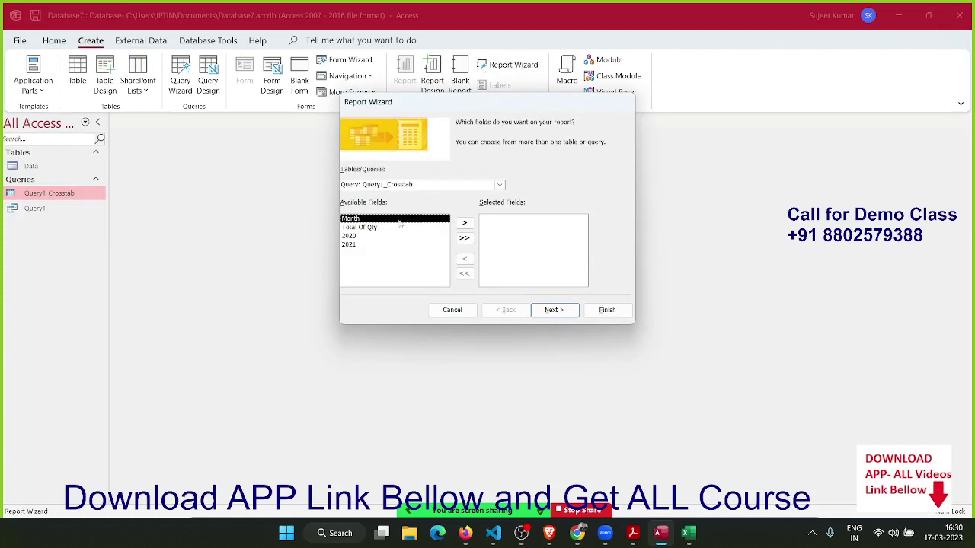
pyautogui.click(364, 236)
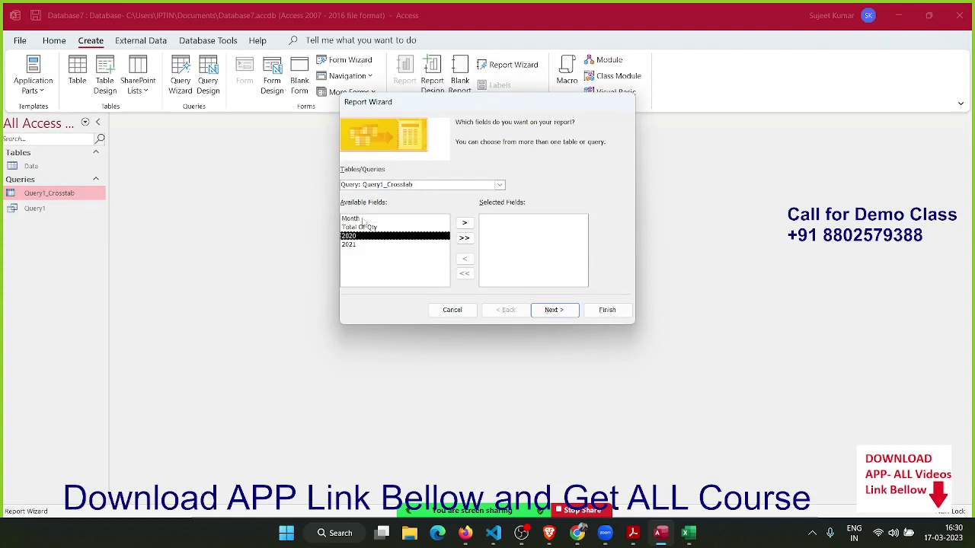
pyautogui.click(358, 219)
pyautogui.click(465, 222)
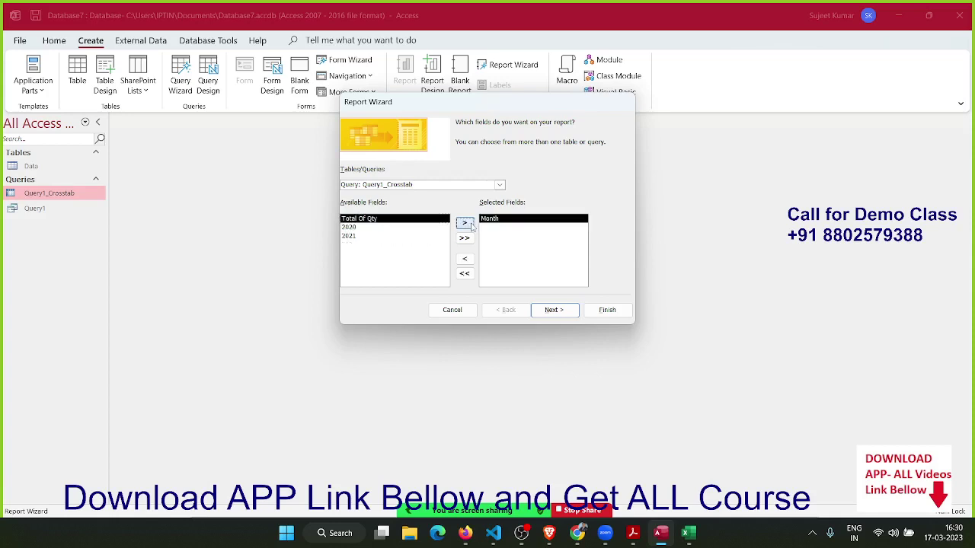
pyautogui.click(380, 227)
pyautogui.click(465, 222)
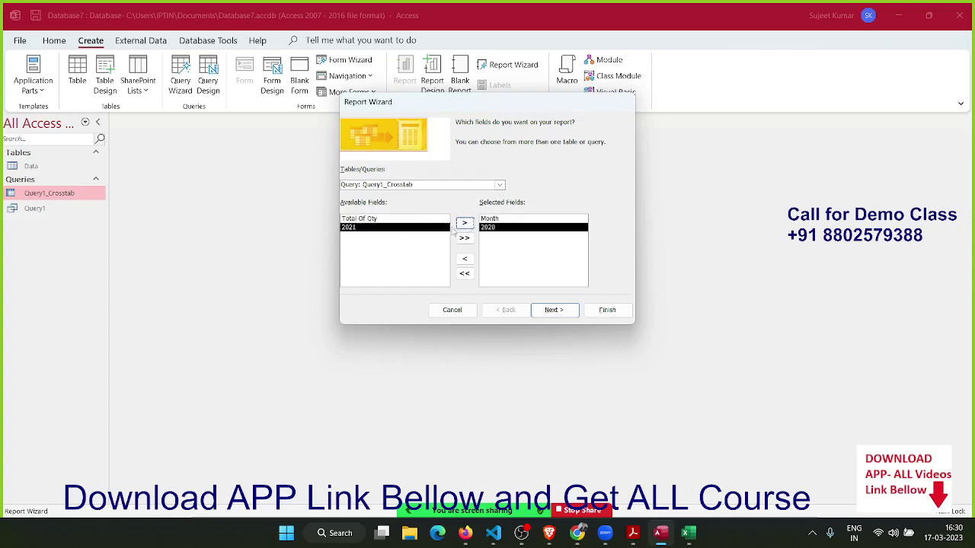
pyautogui.click(465, 223)
pyautogui.click(374, 219)
pyautogui.click(462, 223)
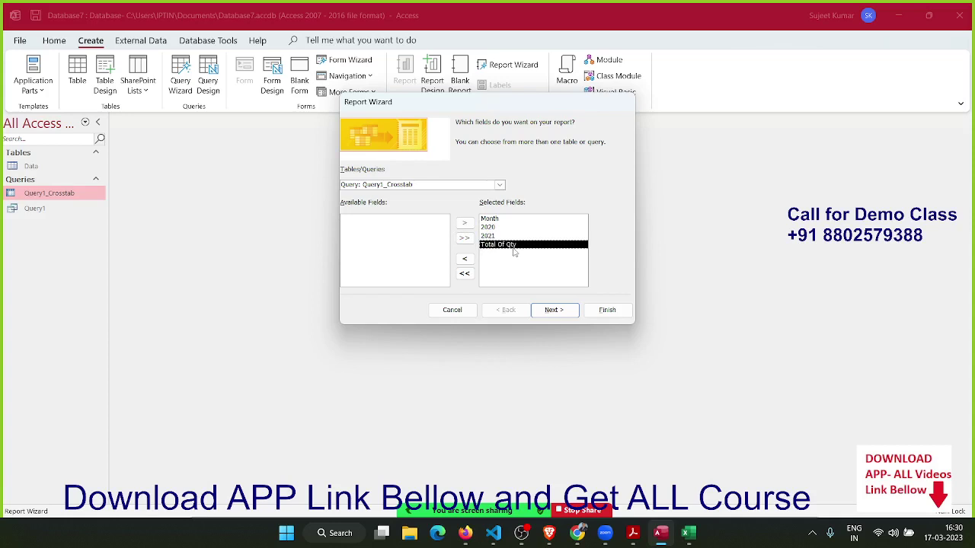
# - Group the report by Month, keep default sorting and layout, and finish the wizard
pyautogui.click(553, 312)
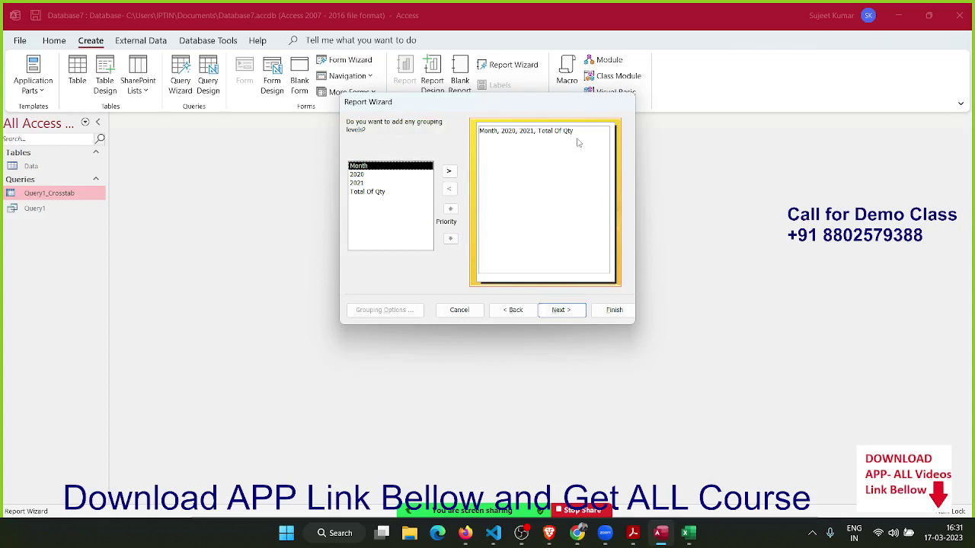
pyautogui.click(449, 171)
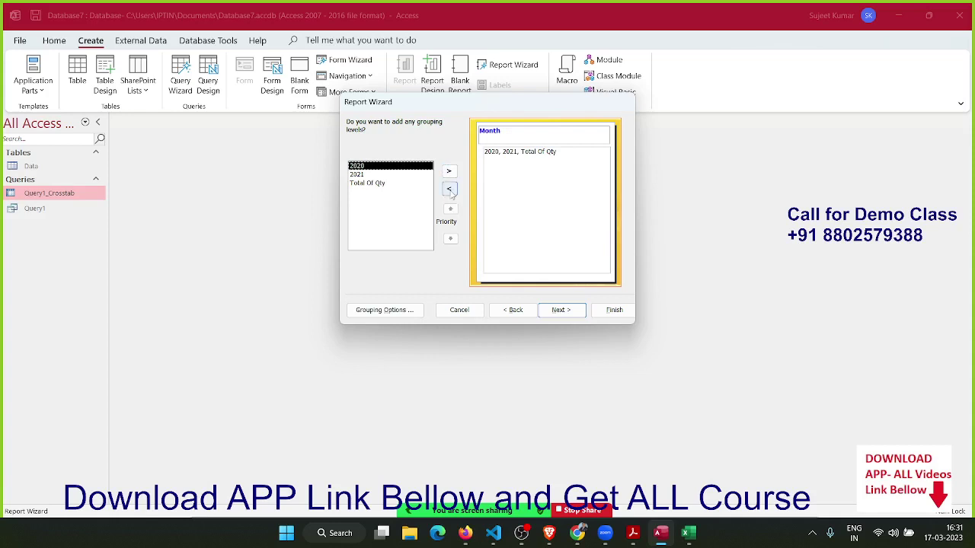
pyautogui.click(450, 190)
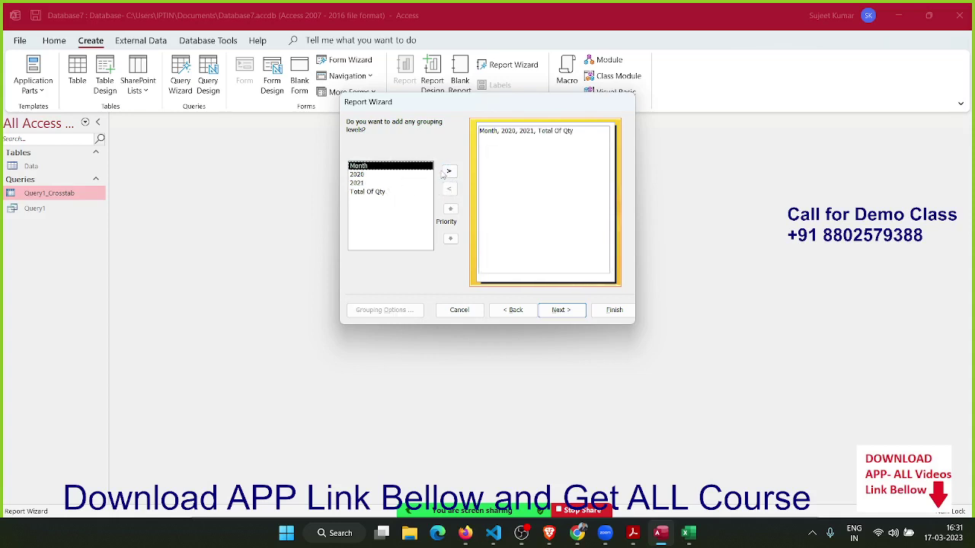
pyautogui.click(449, 171)
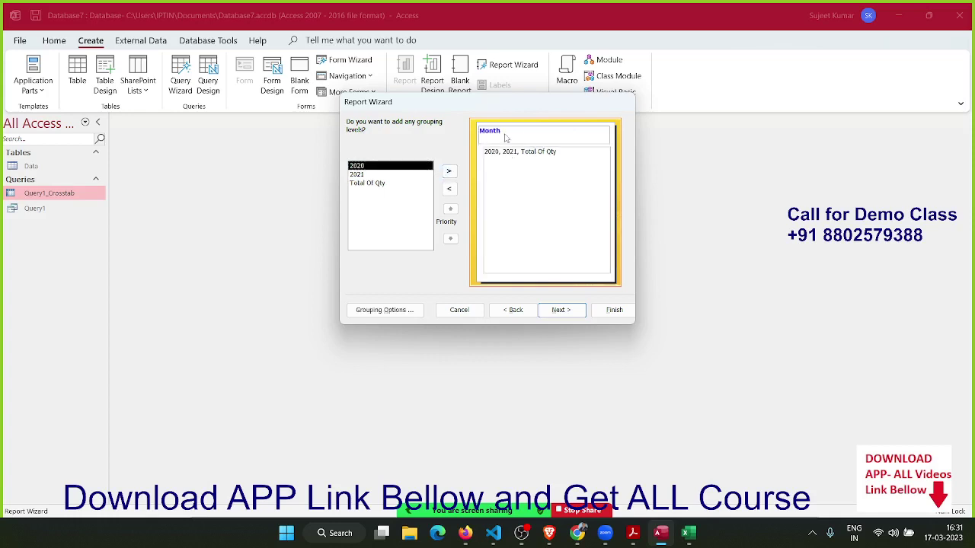
pyautogui.click(558, 309)
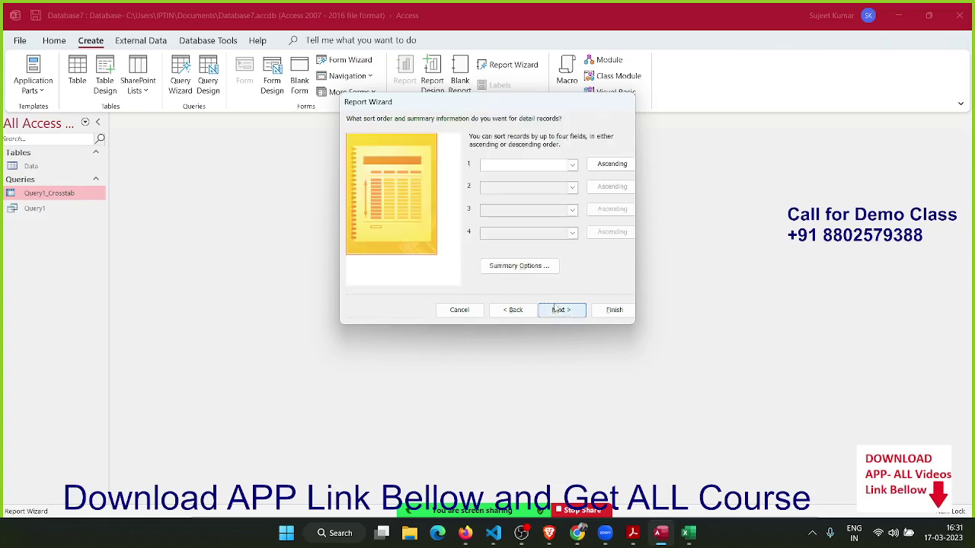
pyautogui.click(558, 310)
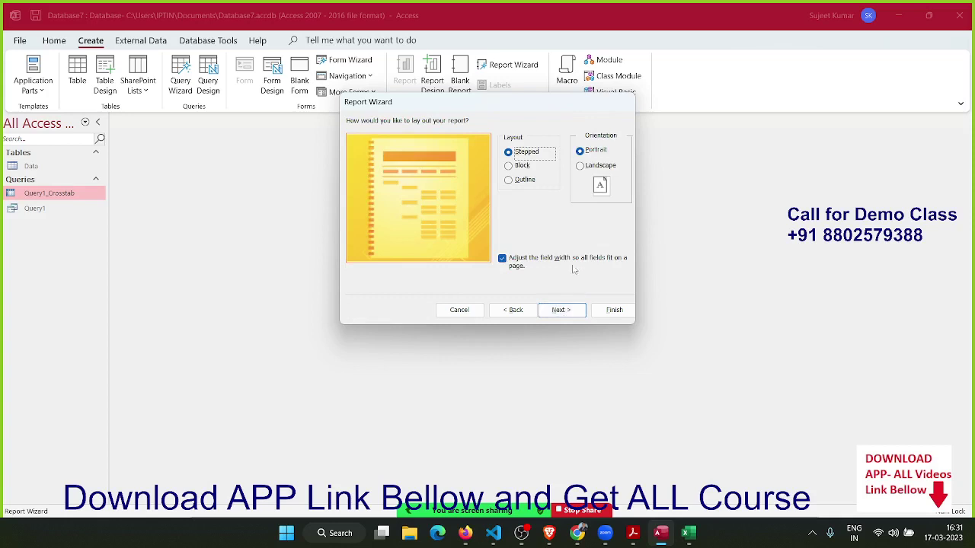
pyautogui.click(610, 311)
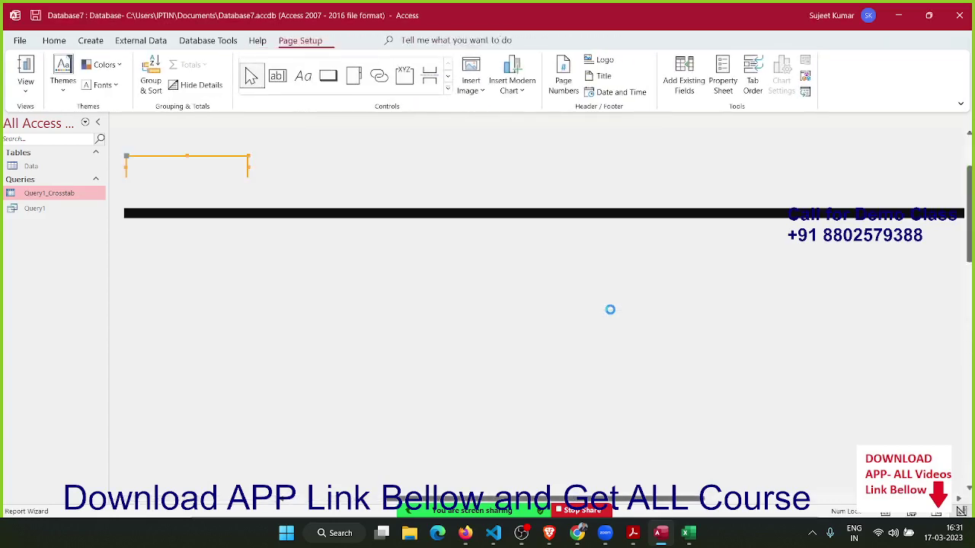
# - Scroll through the report preview's monthly 2020, 2021 and Total Of Qty figures, then close it
pyautogui.scroll(-3, 293, 244)
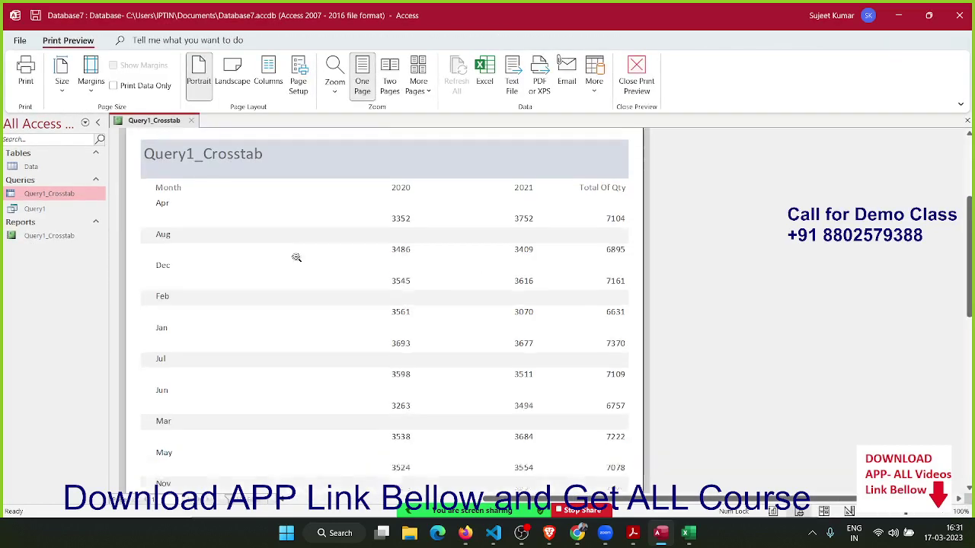
pyautogui.scroll(1, 298, 255)
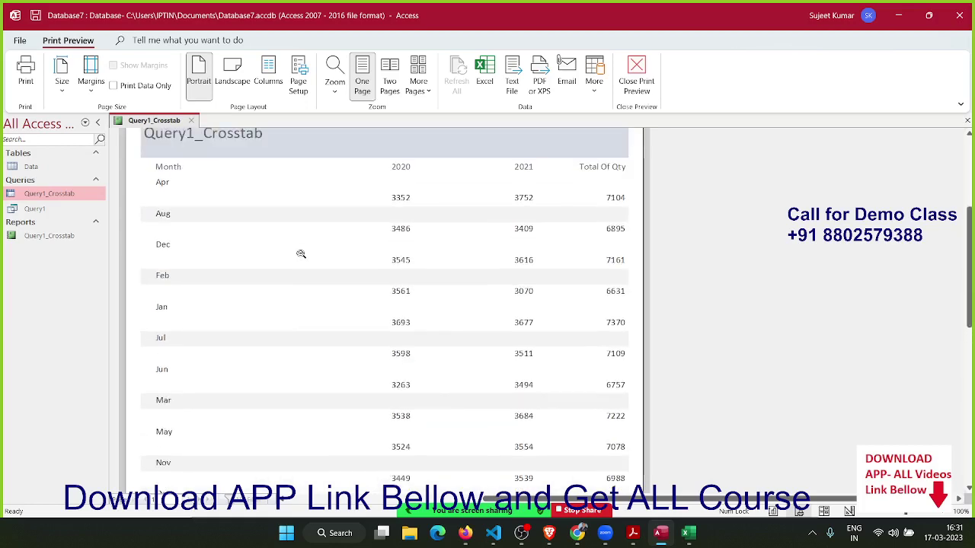
pyautogui.scroll(2, 300, 256)
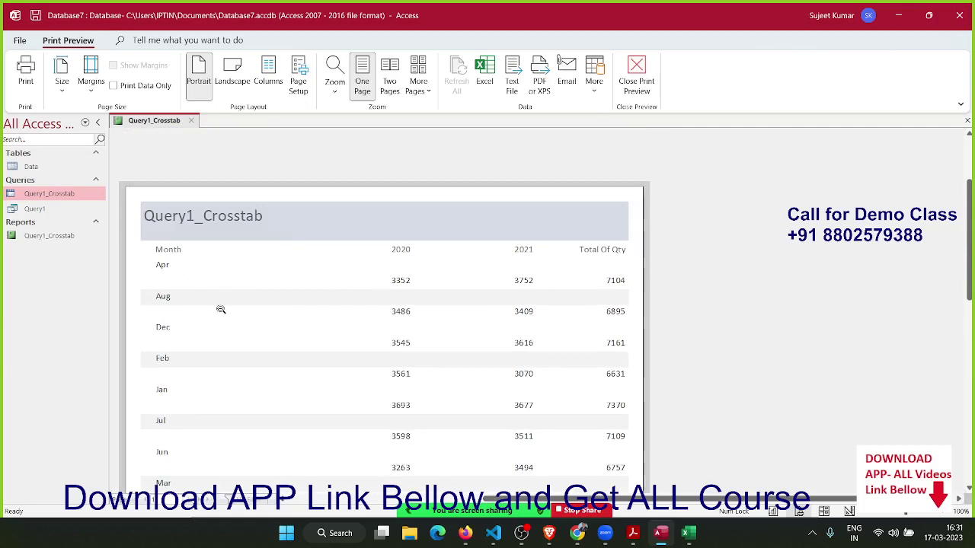
pyautogui.scroll(-1, 257, 344)
pyautogui.scroll(-1, 257, 345)
pyautogui.scroll(-1, 258, 344)
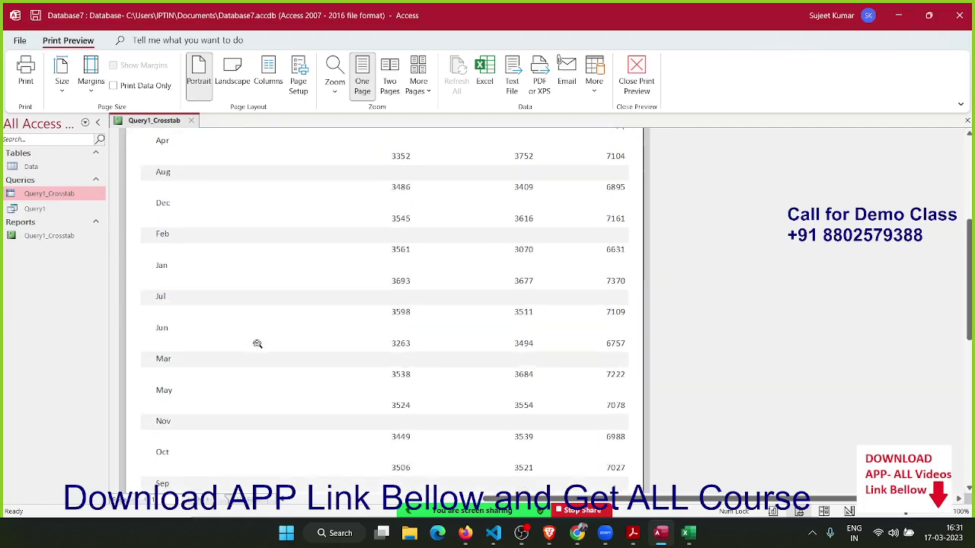
pyautogui.scroll(-1, 257, 344)
pyautogui.scroll(-2, 257, 344)
pyautogui.scroll(-1, 258, 344)
pyautogui.scroll(4, 258, 344)
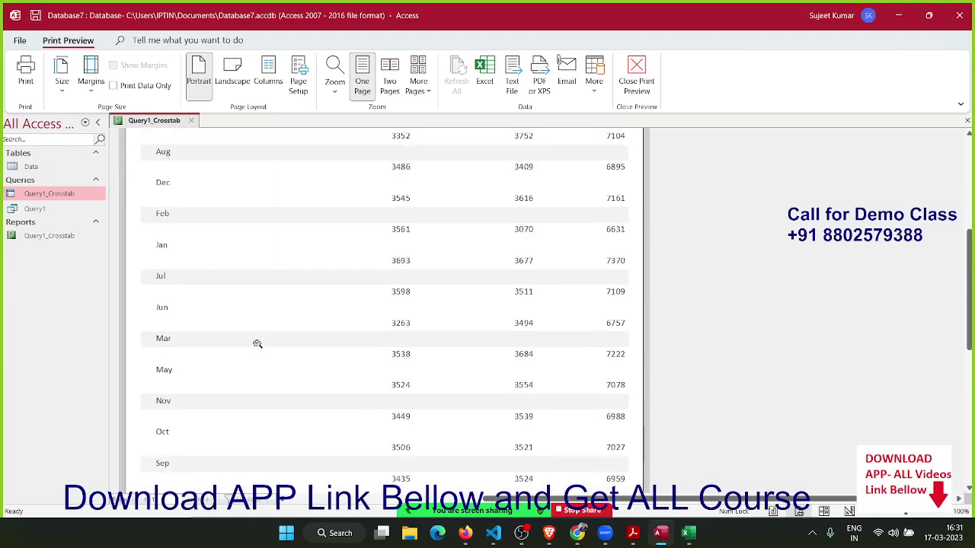
pyautogui.scroll(1, 259, 344)
pyautogui.scroll(2, 259, 345)
pyautogui.scroll(-3, 260, 344)
pyautogui.scroll(-4, 262, 344)
pyautogui.scroll(-2, 262, 344)
pyautogui.scroll(-1, 259, 342)
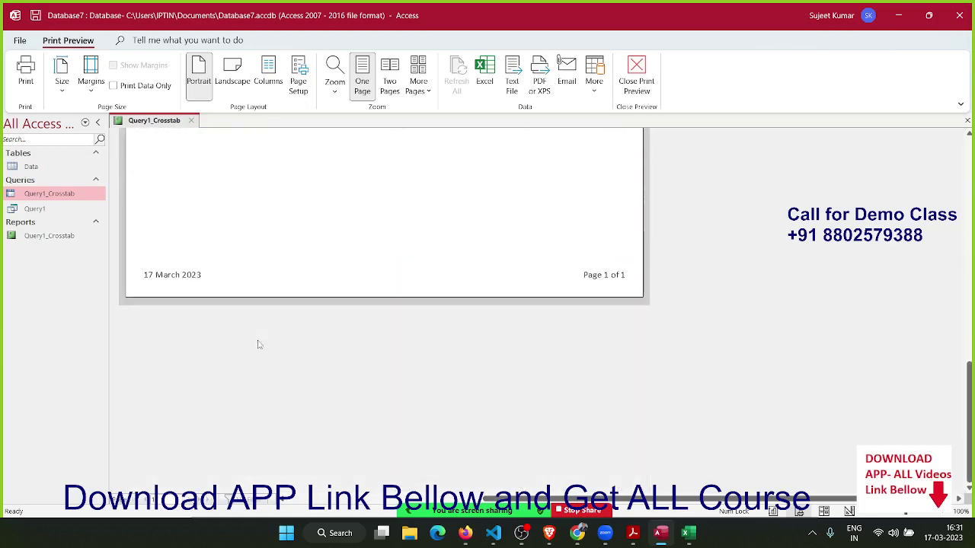
pyautogui.click(191, 121)
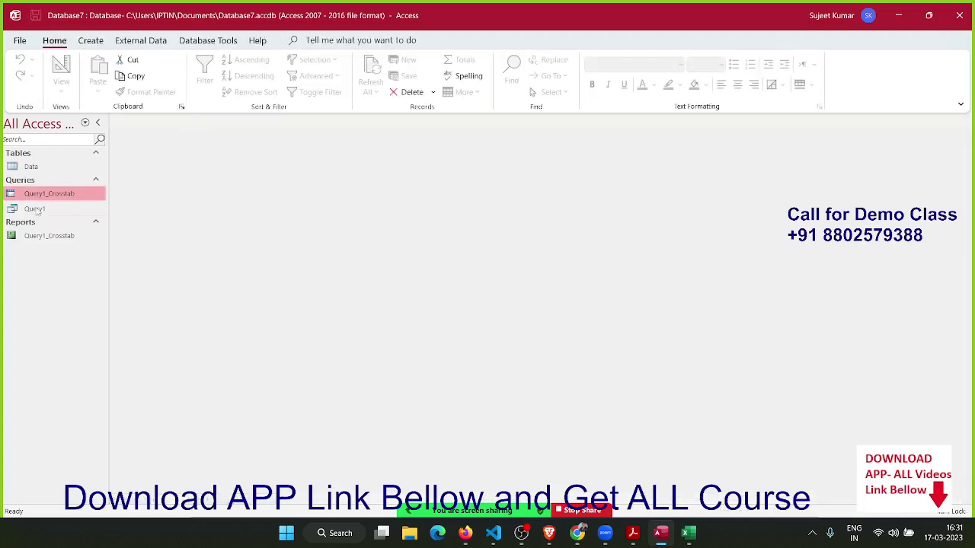
pyautogui.rightClick(46, 236)
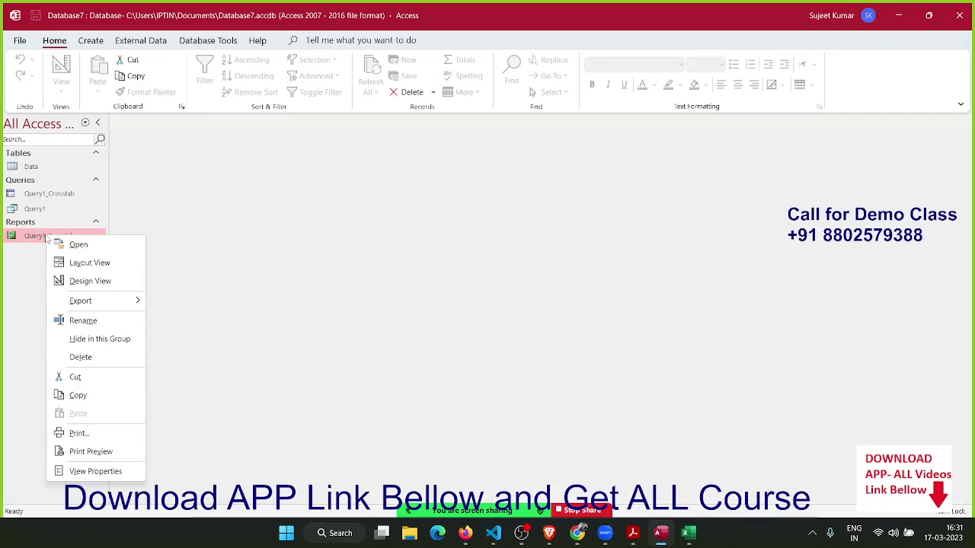
pyautogui.click(90, 281)
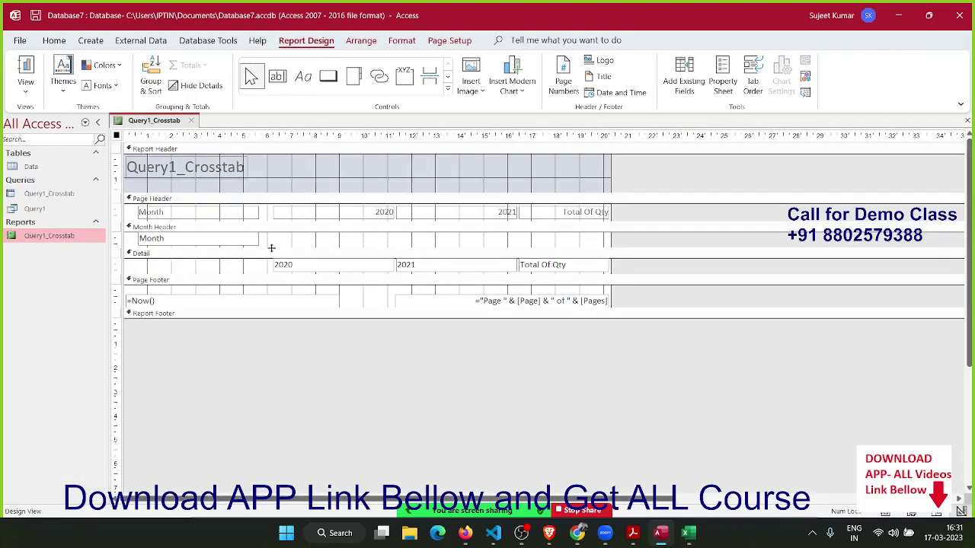
pyautogui.click(248, 300)
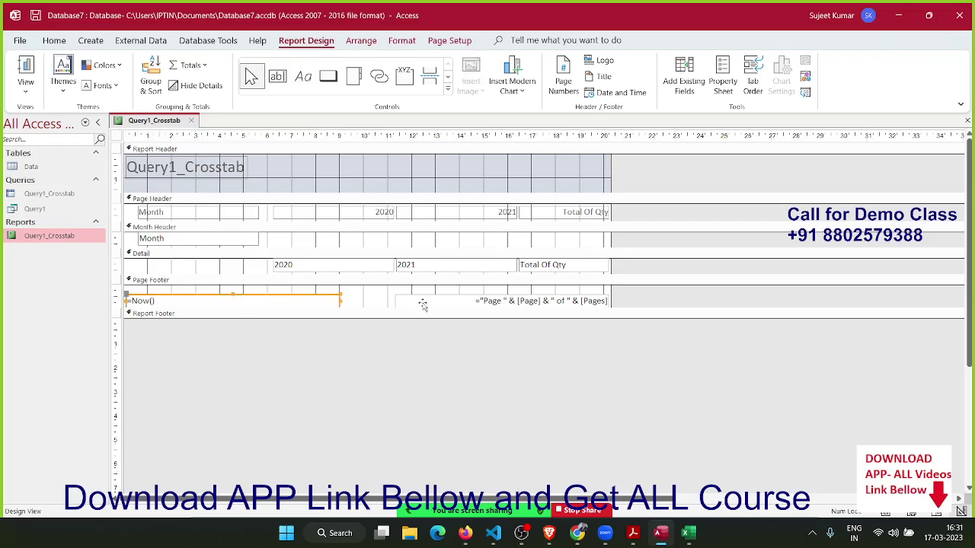
pyautogui.click(393, 301)
pyautogui.click(295, 264)
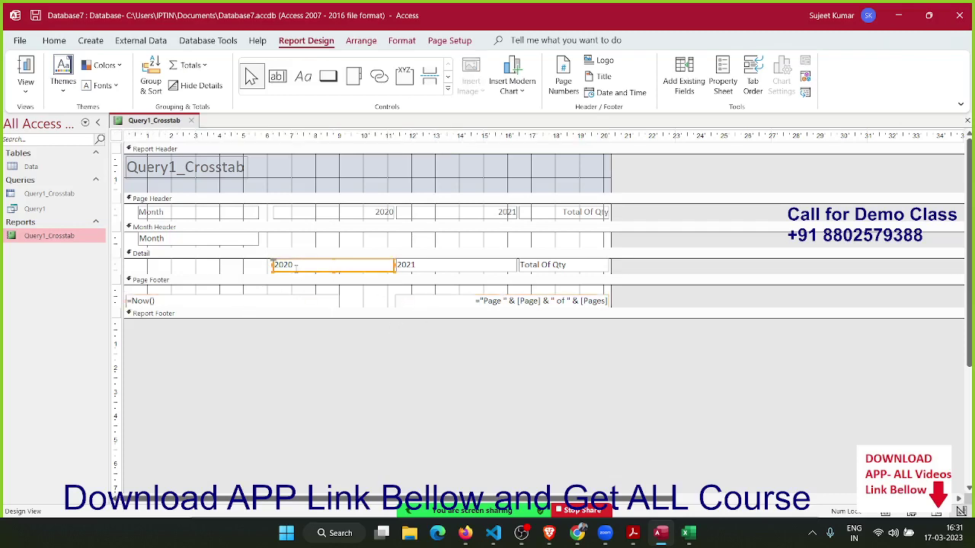
pyautogui.click(192, 120)
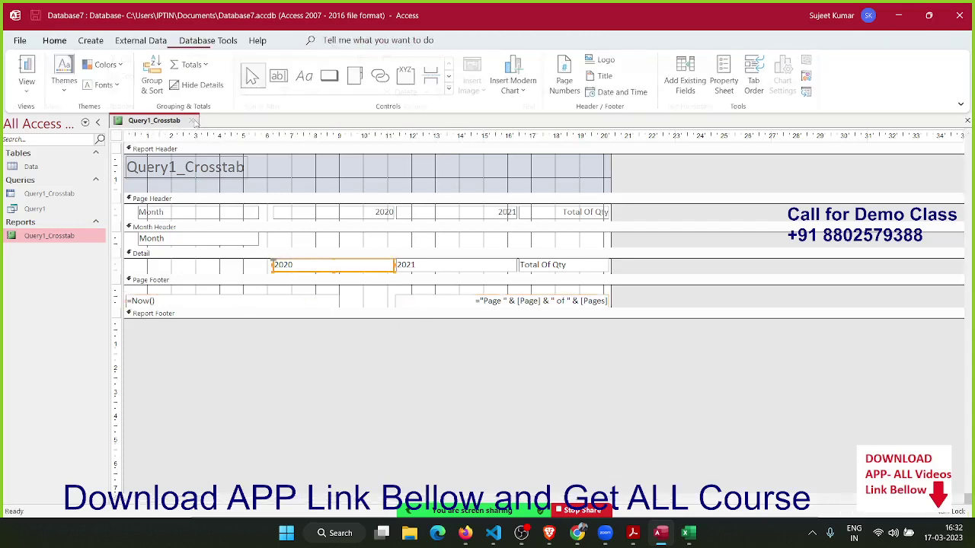
# - Switch the ribbon to the Create tab to show the form and report commands
pyautogui.click(91, 39)
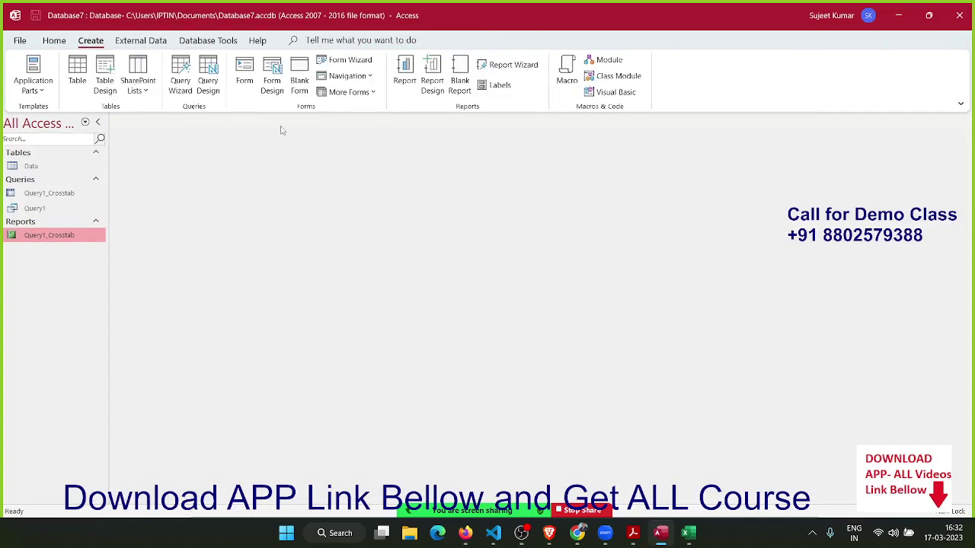